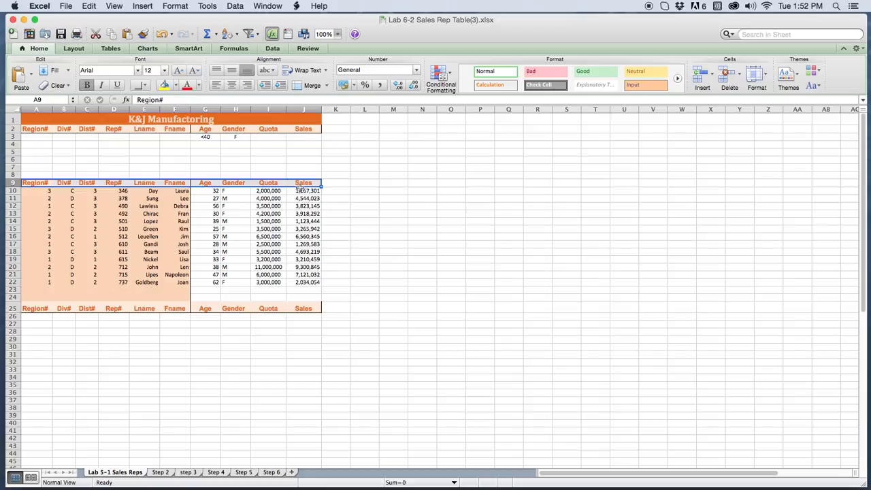
Step: Copy the header labels in rows 9 and 2, and paste them over the output header row A25:J25
key(super+c)
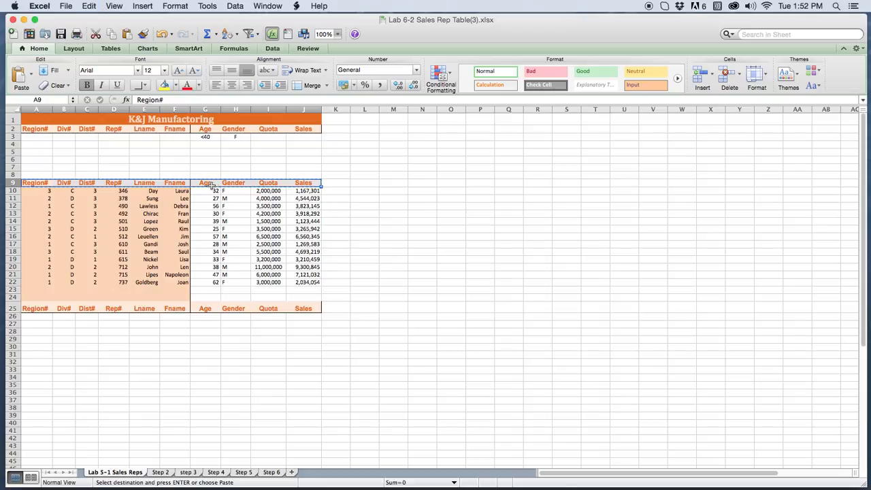
right_click(211, 184)
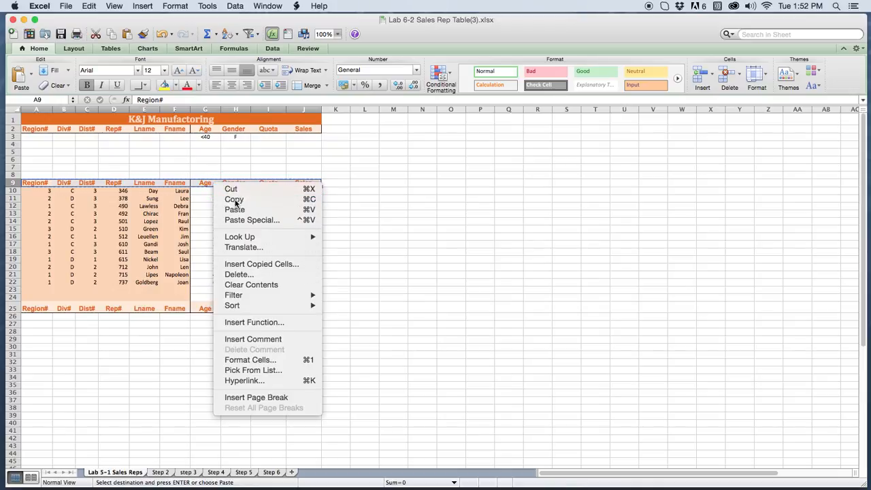
click(235, 199)
drag(25, 130, 305, 131)
key(super+c)
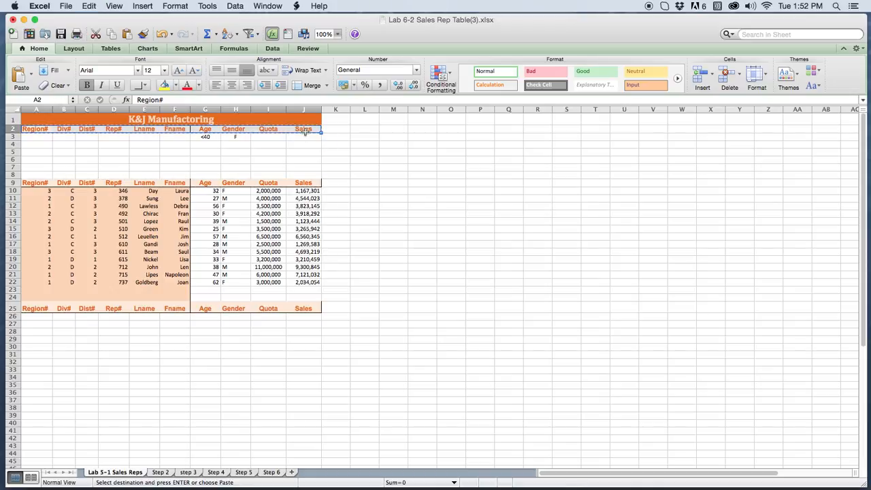
click(33, 311)
drag(33, 312, 267, 311)
click(180, 309)
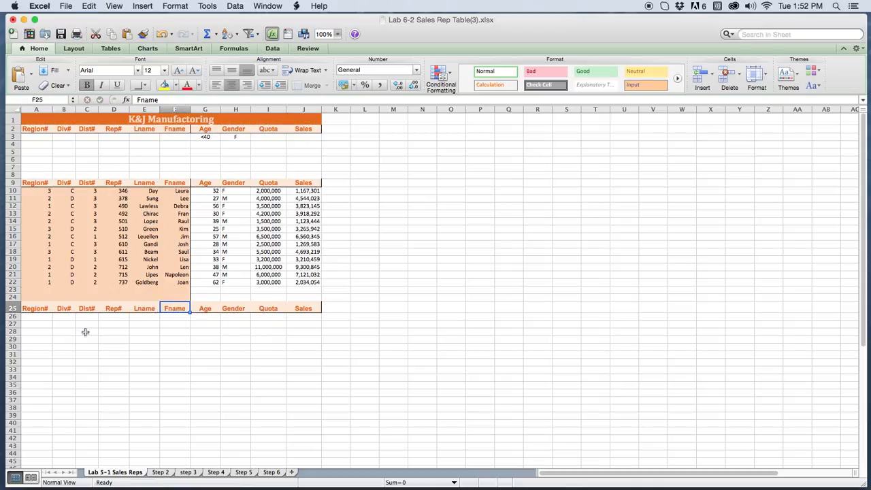
drag(34, 309, 303, 314)
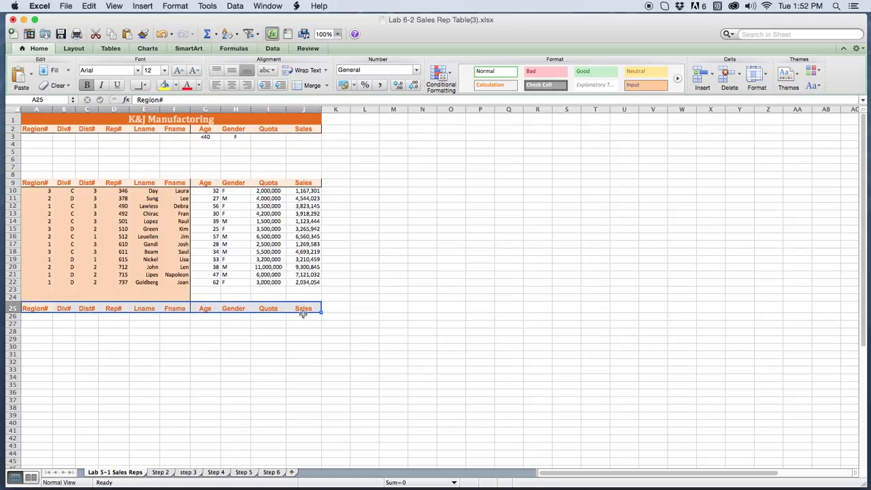
click(68, 331)
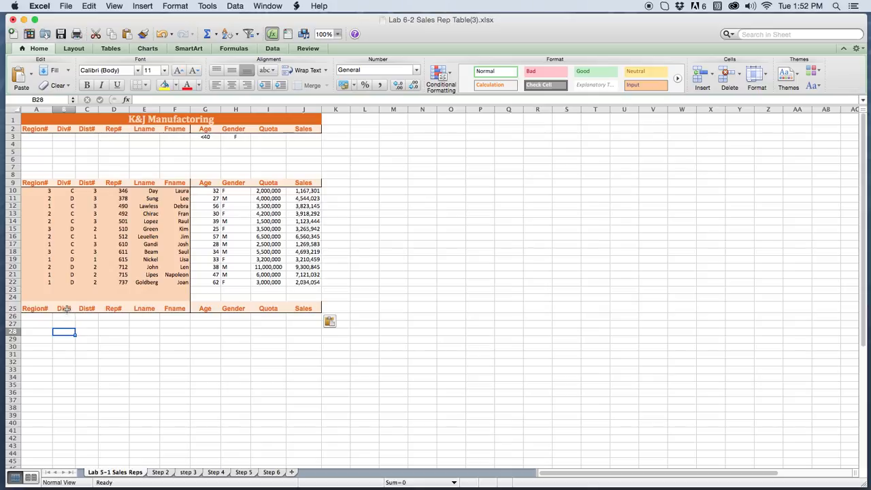
Step: Compare the field labels in the criteria, database and output header rows (2, 9 and 25), column by column
click(66, 309)
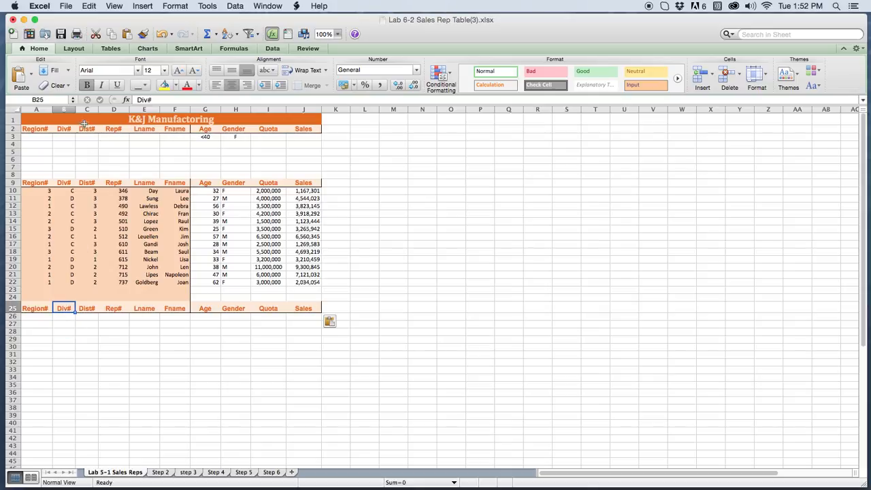
click(71, 130)
click(60, 184)
click(60, 310)
click(89, 310)
click(111, 310)
click(108, 184)
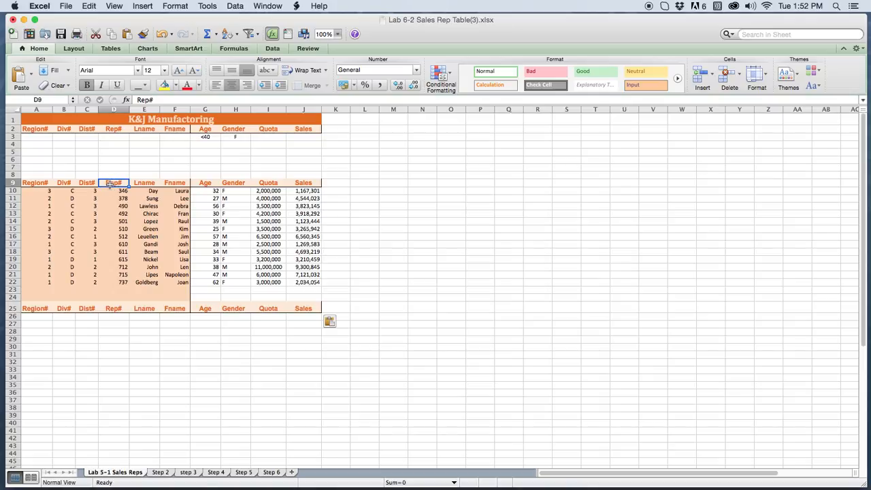
click(144, 184)
click(147, 129)
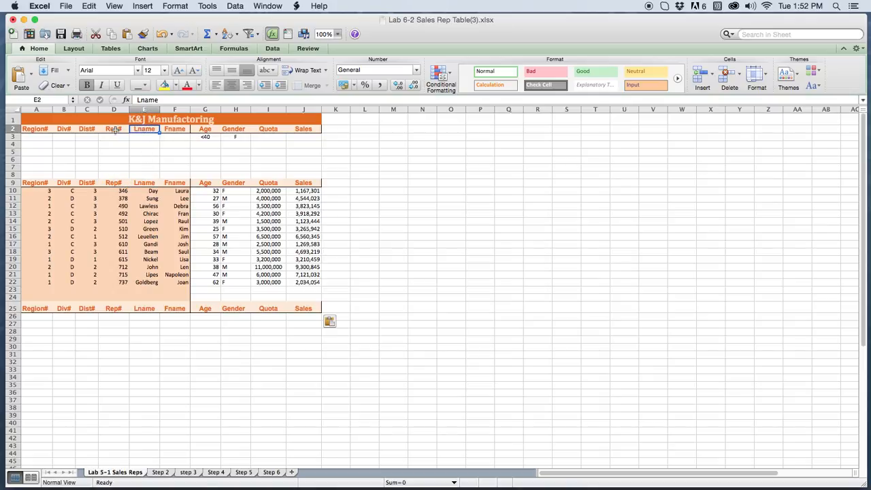
click(114, 130)
click(114, 184)
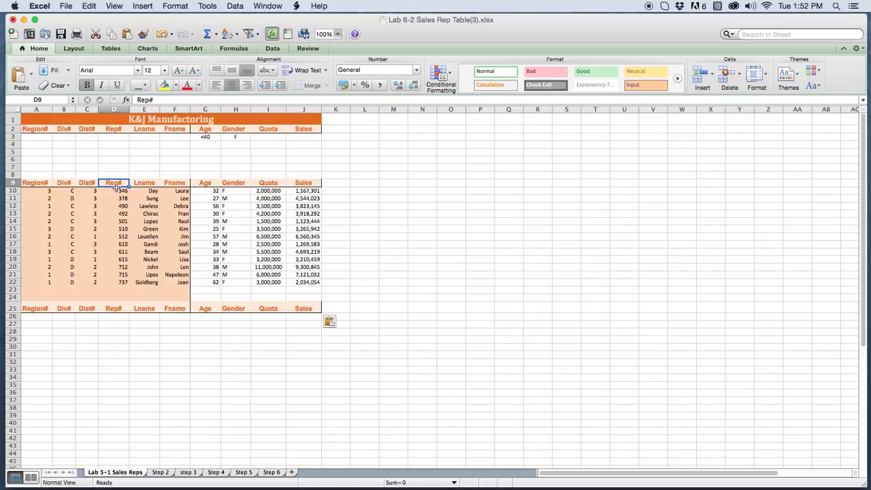
click(32, 184)
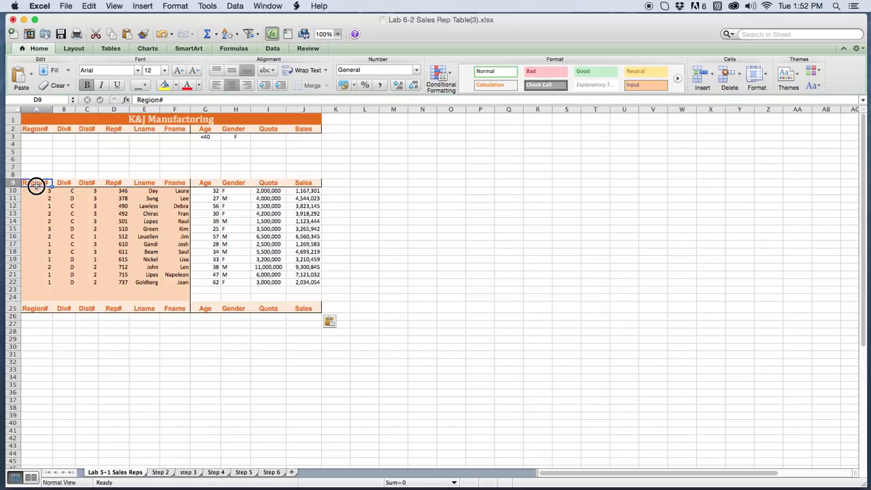
Step: Check the Div# header in B9, and edit the one in B2 to remove any trailing space
double_click(66, 183)
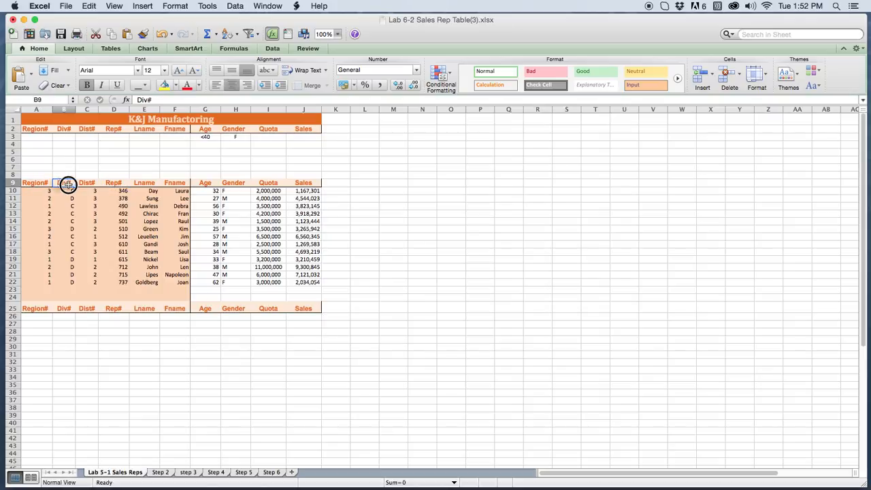
double_click(63, 129)
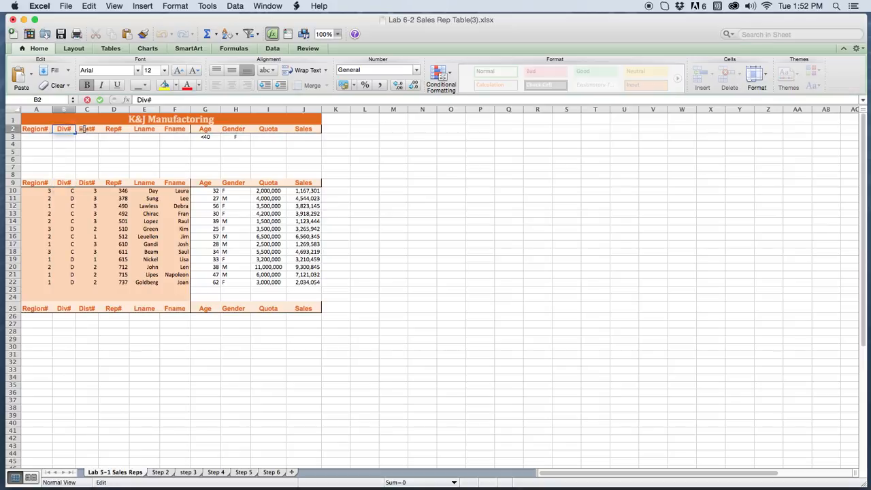
click(74, 146)
click(69, 184)
double_click(68, 130)
key(BackSpace)
click(103, 153)
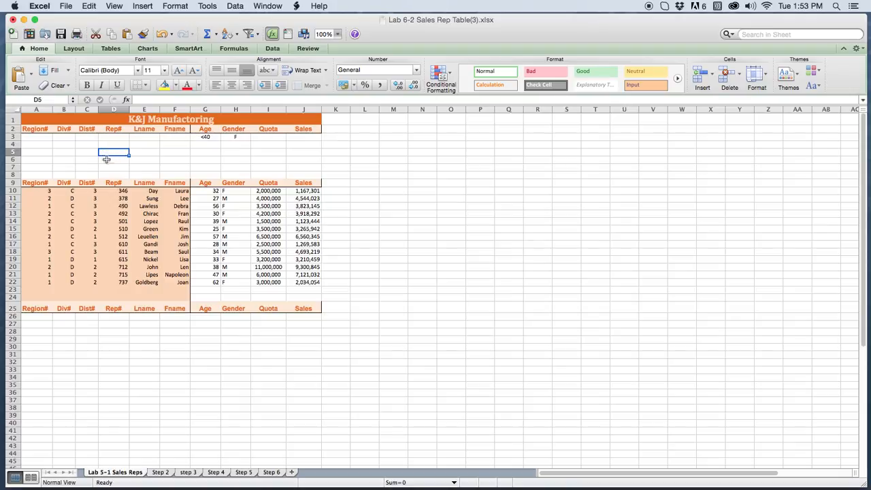
Step: Start an Advanced Filter that copies to another location, with A9:J22 as the list range
click(274, 49)
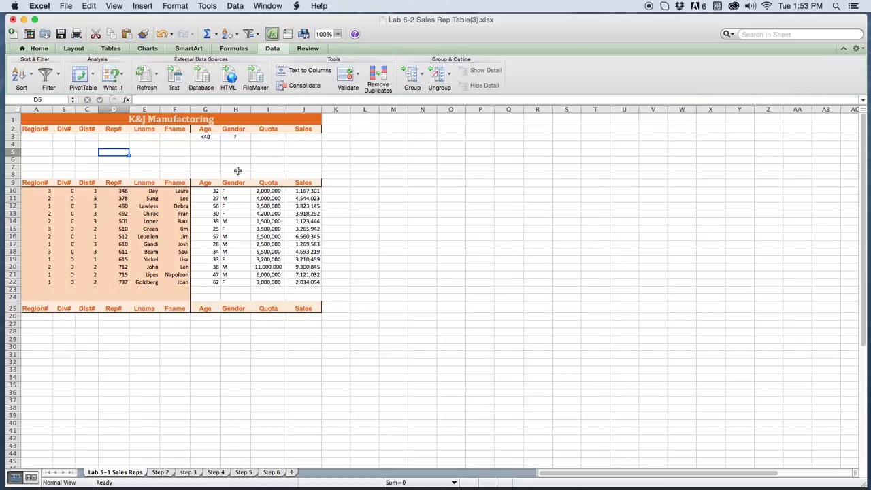
click(59, 76)
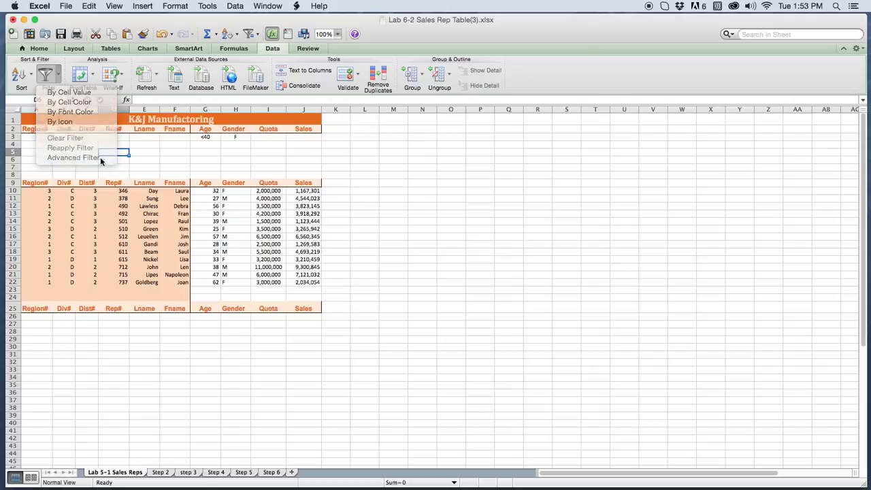
click(67, 157)
click(388, 214)
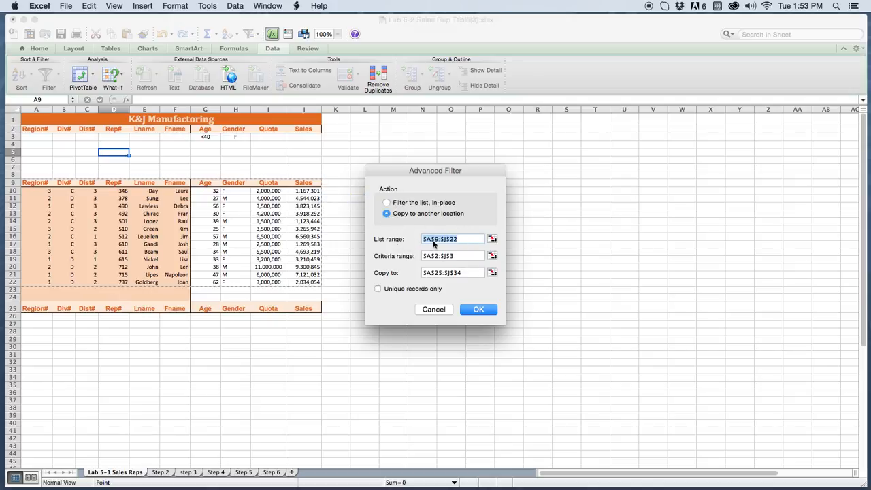
click(492, 239)
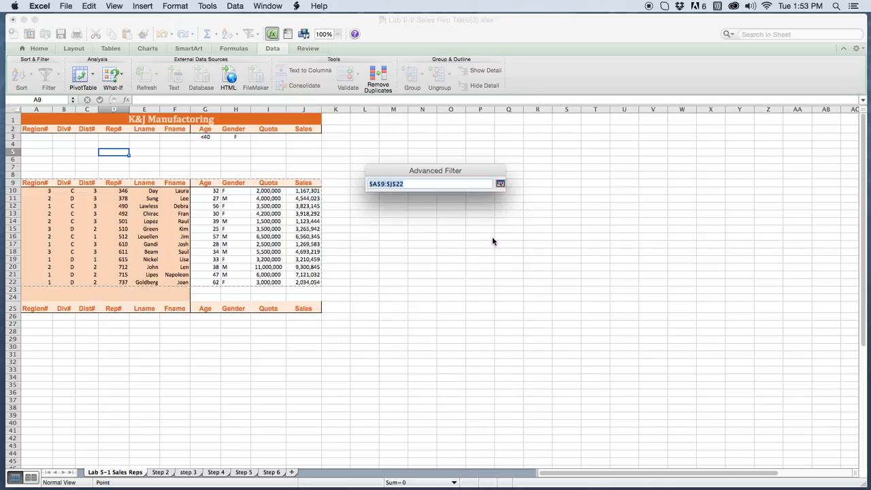
drag(27, 188, 309, 281)
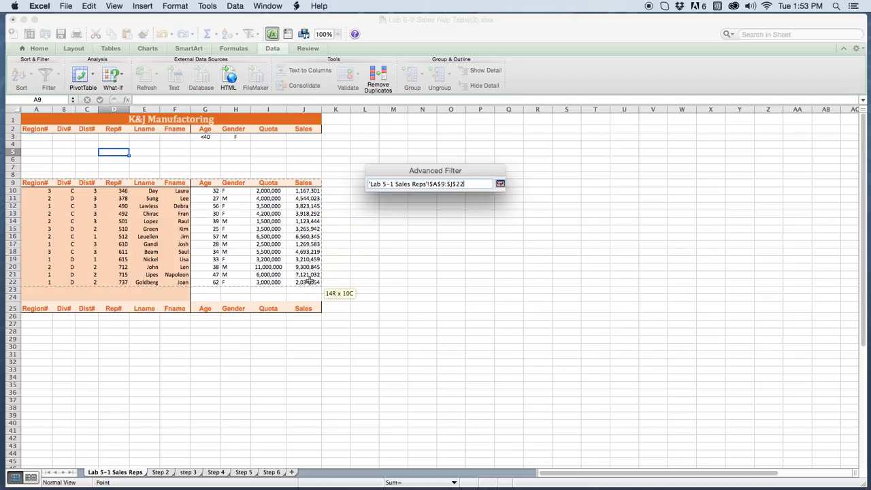
click(500, 184)
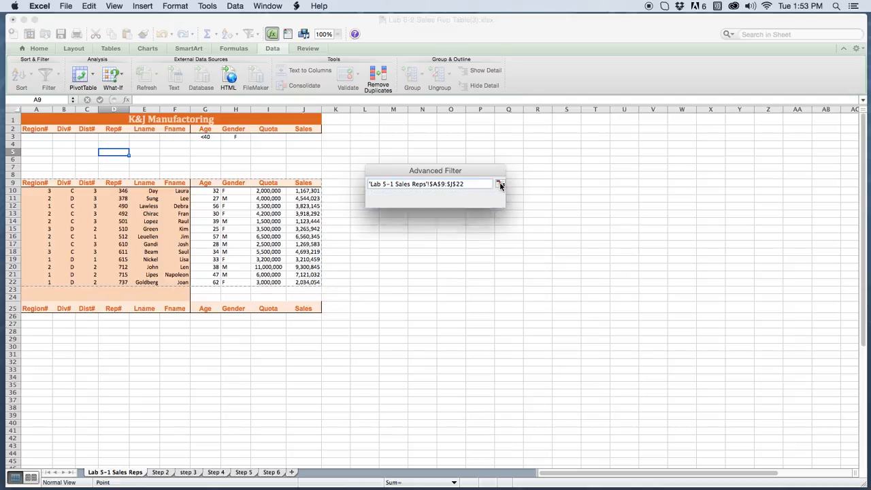
Step: Set the Advanced Filter's criteria range to A2:J3
click(492, 257)
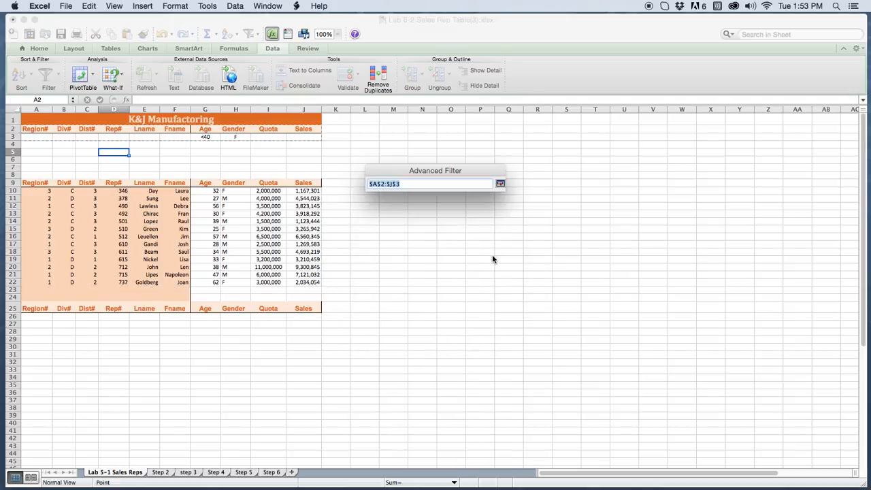
drag(24, 129, 301, 139)
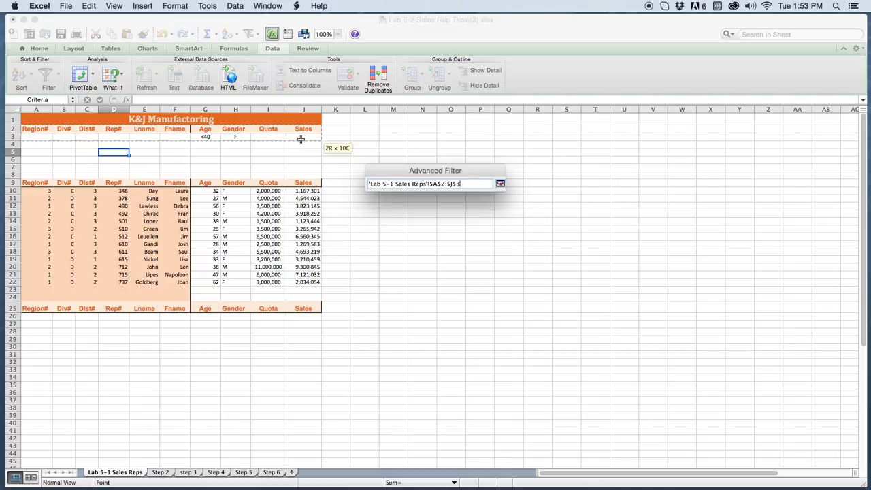
click(500, 184)
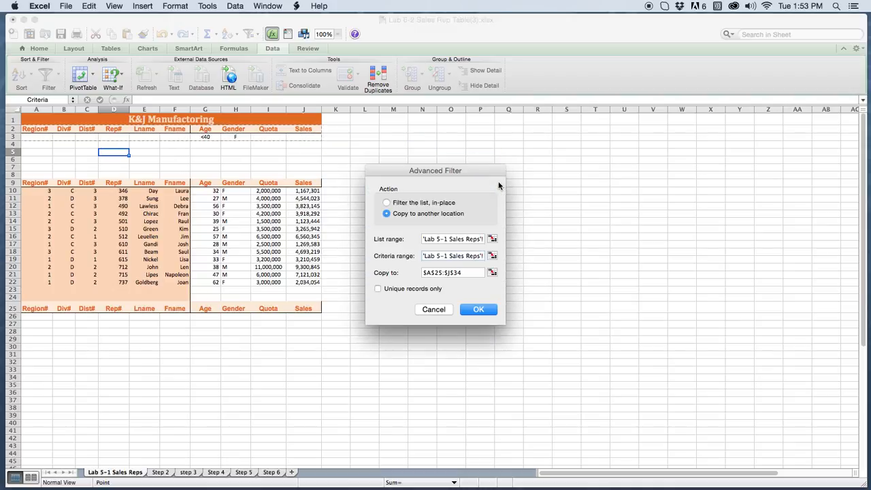
Step: Set the filter's copy-to range to A25:J35 and run the Advanced Filter
click(493, 273)
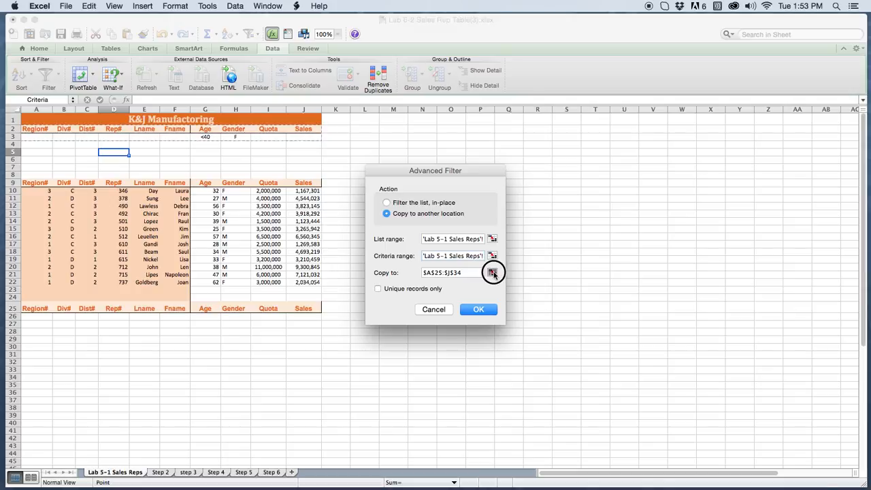
drag(28, 308, 306, 388)
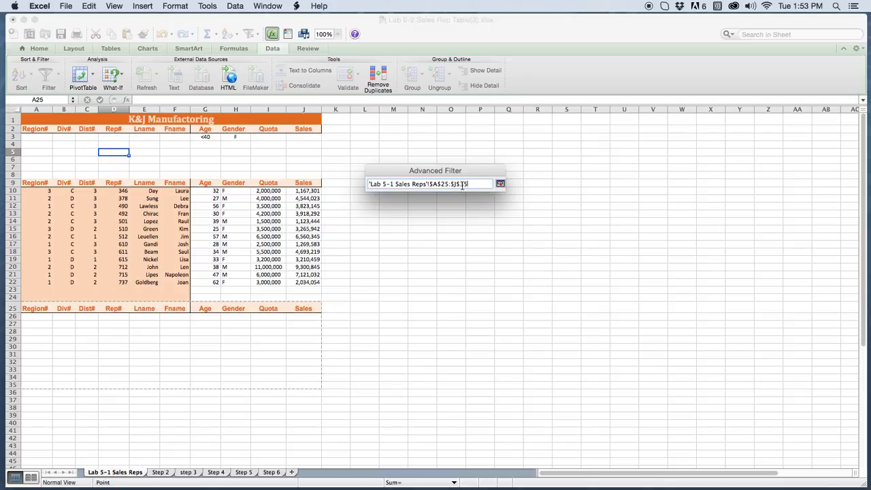
click(500, 184)
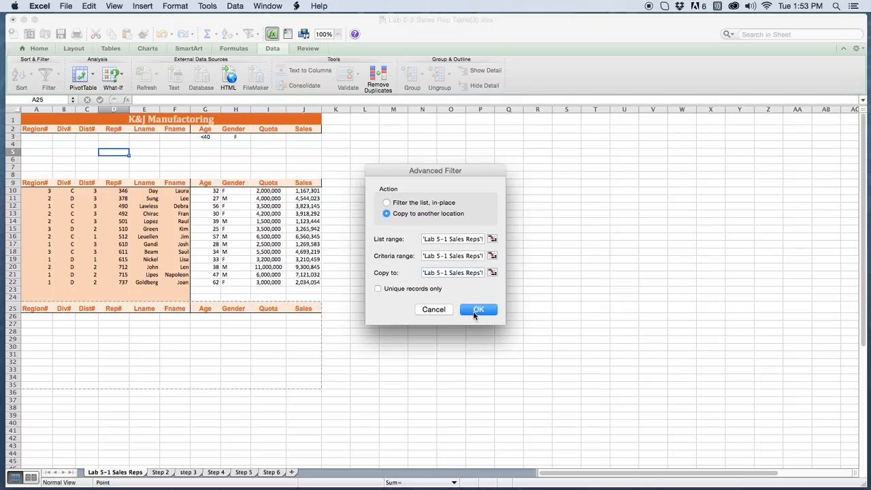
click(478, 309)
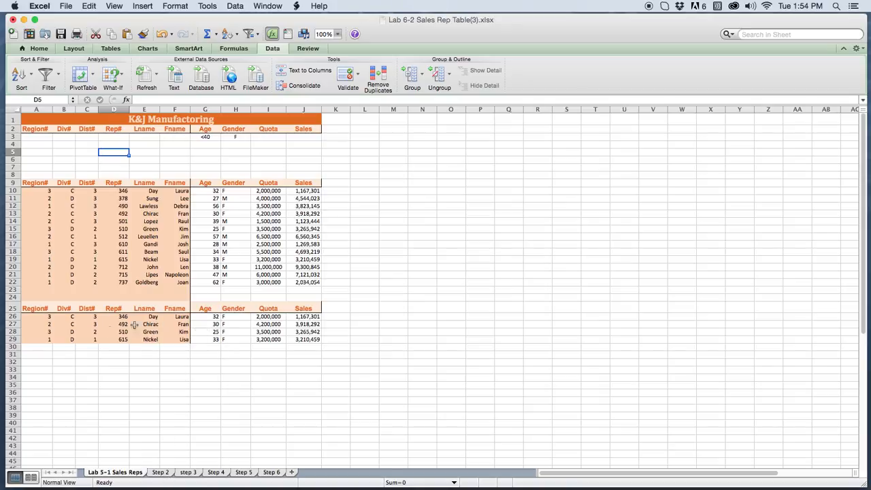
Step: Go to the Step 2 sheet, clear the F criterion in H3, and highlight the database, criteria header and output header ranges
click(160, 472)
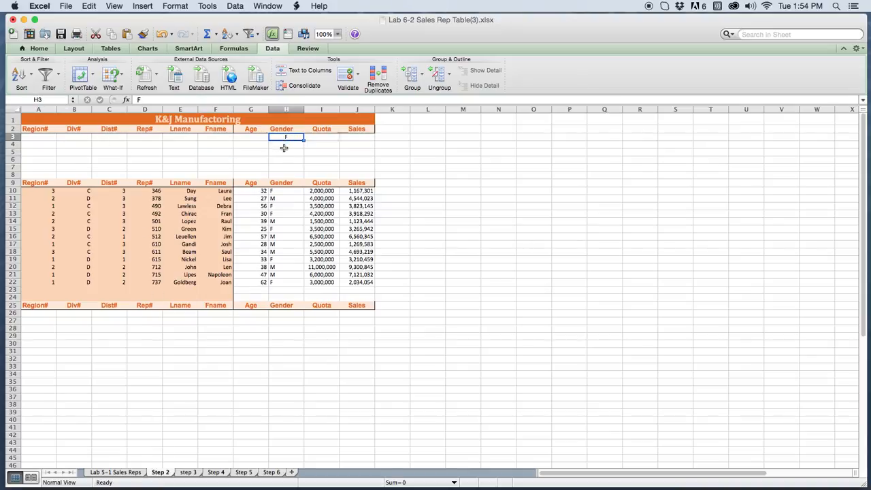
click(29, 185)
drag(28, 186, 348, 275)
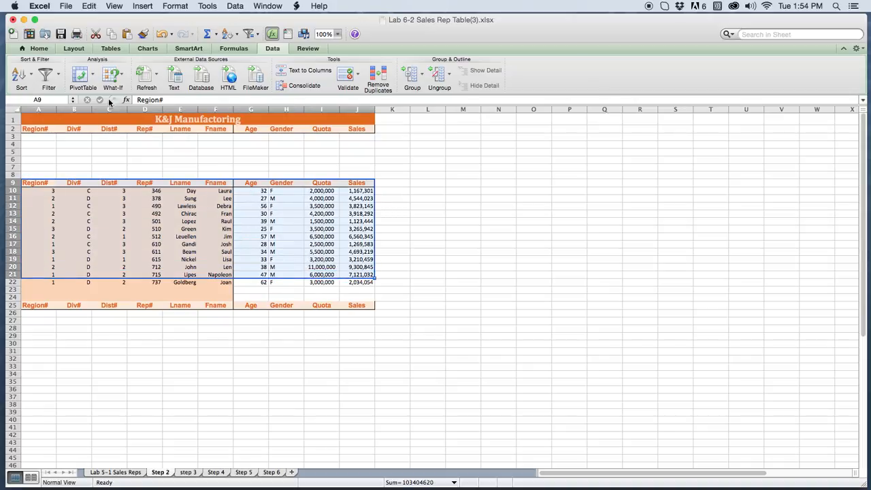
drag(37, 128, 331, 130)
drag(37, 305, 352, 305)
Step: Copy the header row A9:J9 over both the criteria header row A2:J2 and the output header row A25:J25
drag(26, 182, 346, 182)
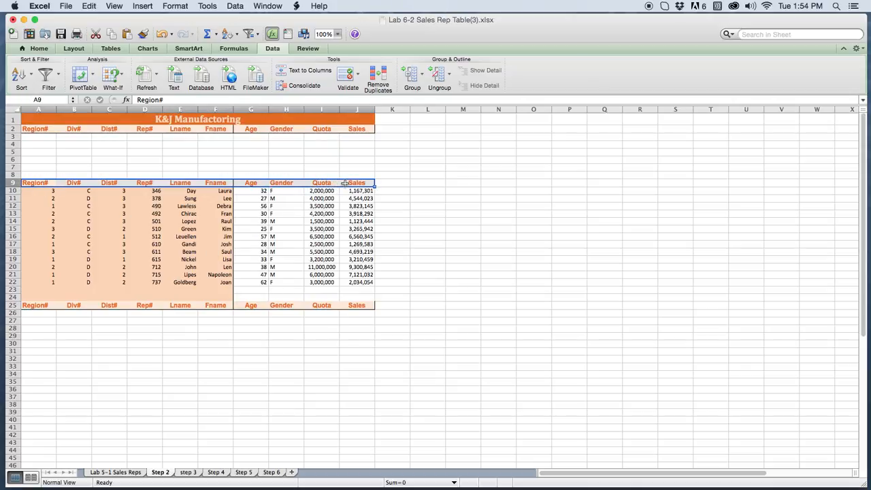
key(super+c)
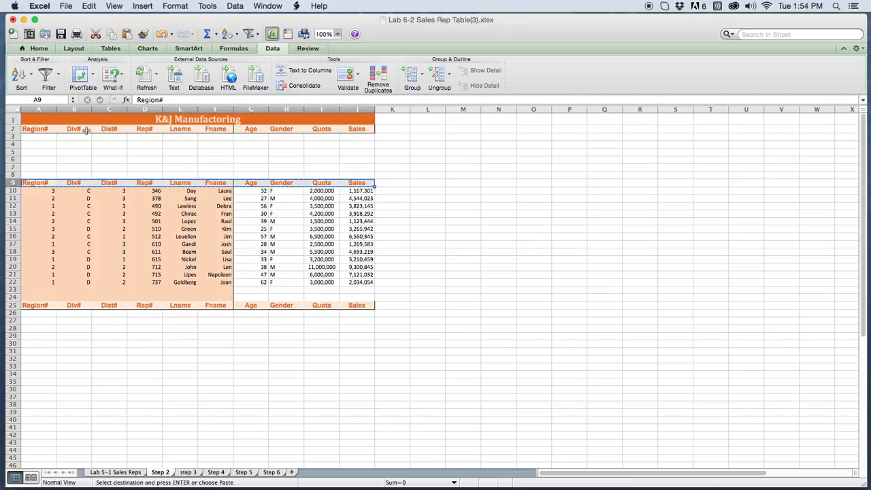
click(31, 129)
drag(30, 129, 359, 128)
key(super+v)
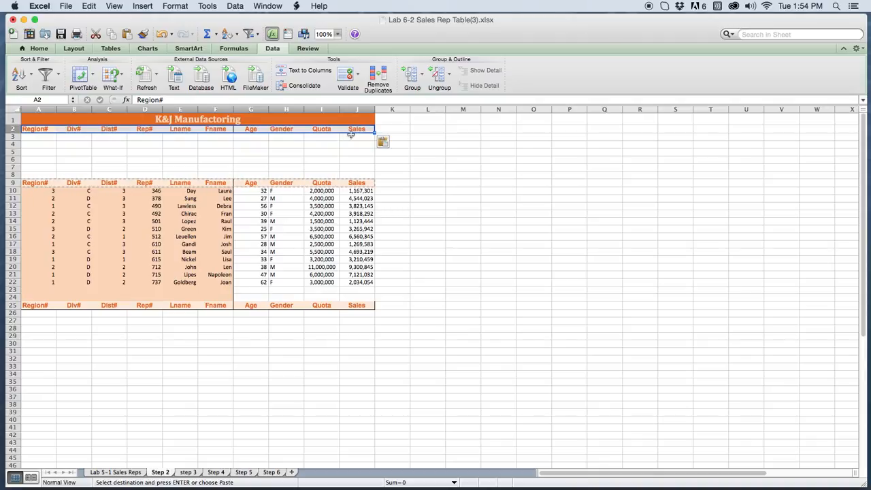
drag(37, 307, 371, 306)
key(super+v)
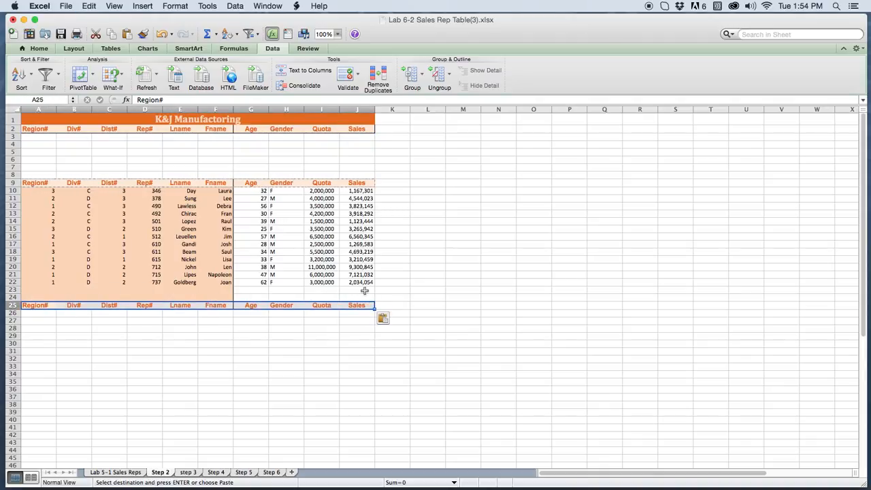
click(348, 329)
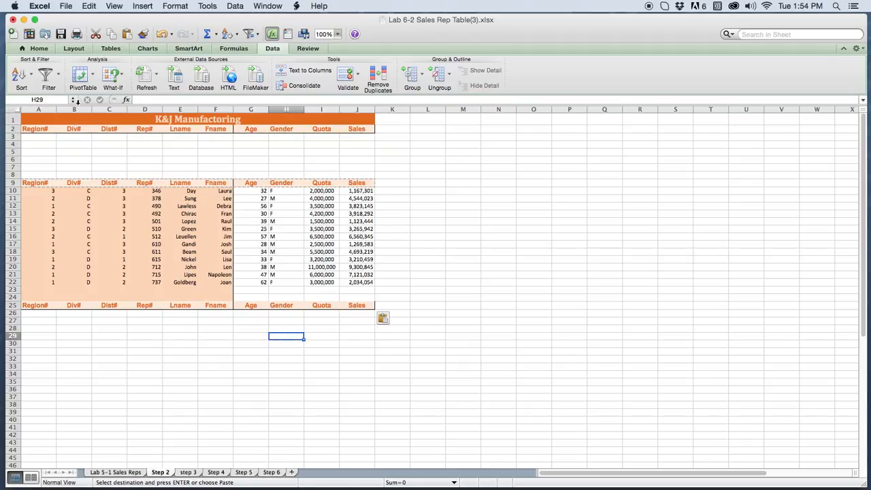
click(26, 119)
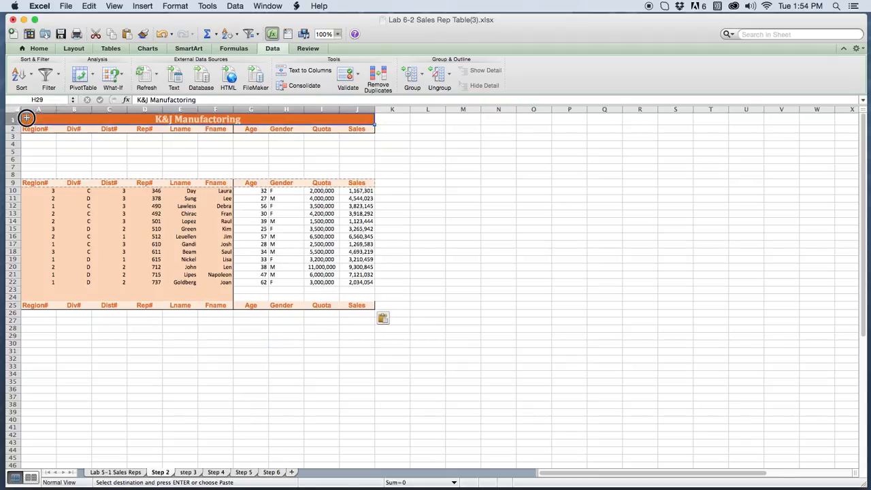
Step: Copy the range A1:J29 from the Step 2 sheet and paste it at A1 on the step 3 sheet
click(398, 183)
drag(23, 120, 310, 331)
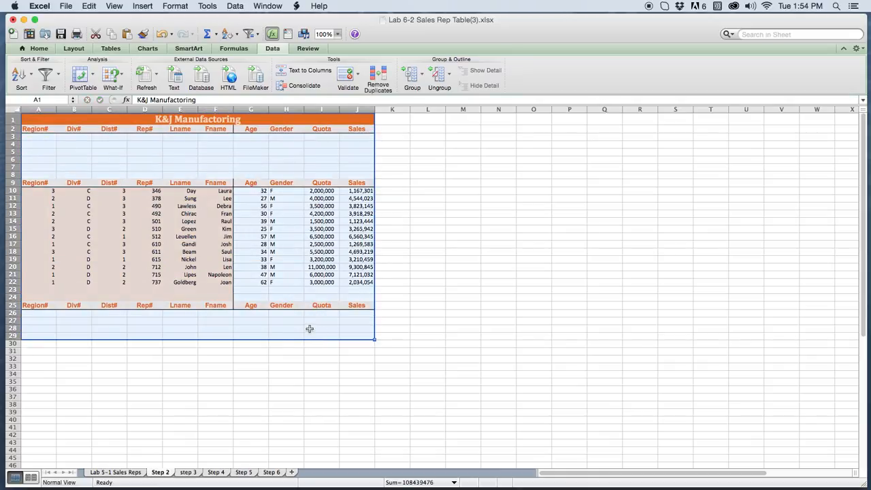
right_click(311, 331)
click(341, 269)
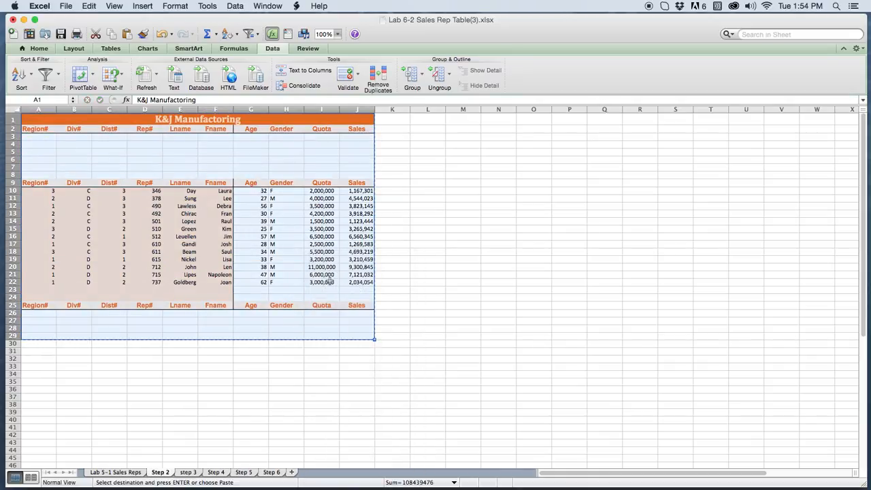
click(192, 474)
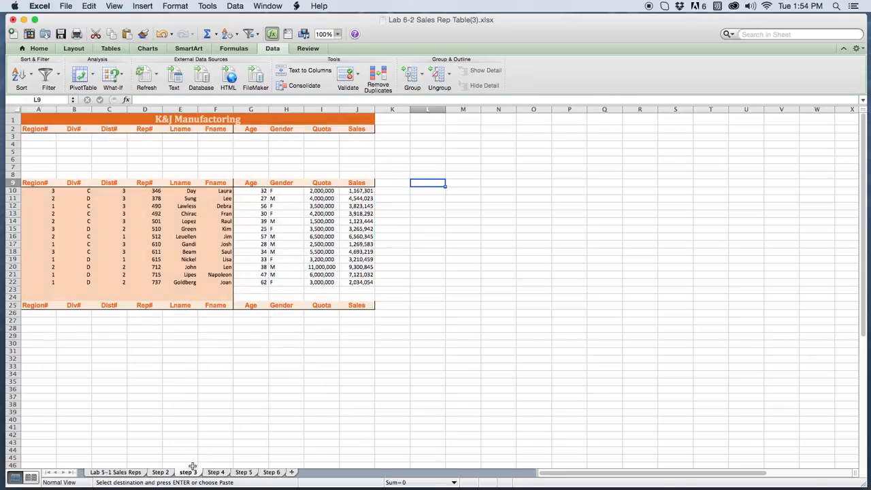
drag(24, 117, 302, 350)
key(super+v)
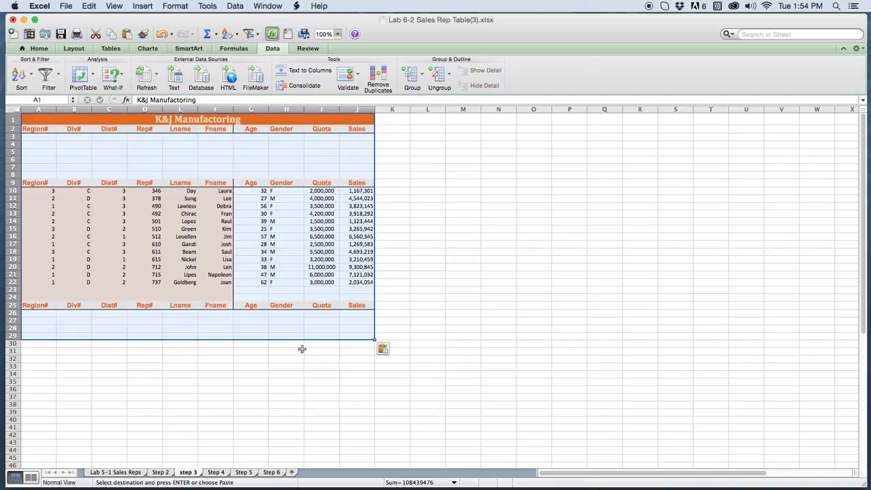
Step: Paste the copied title, header and data block at A1 on each of the Step 4, Step 5 and Step 6 sheets
click(221, 473)
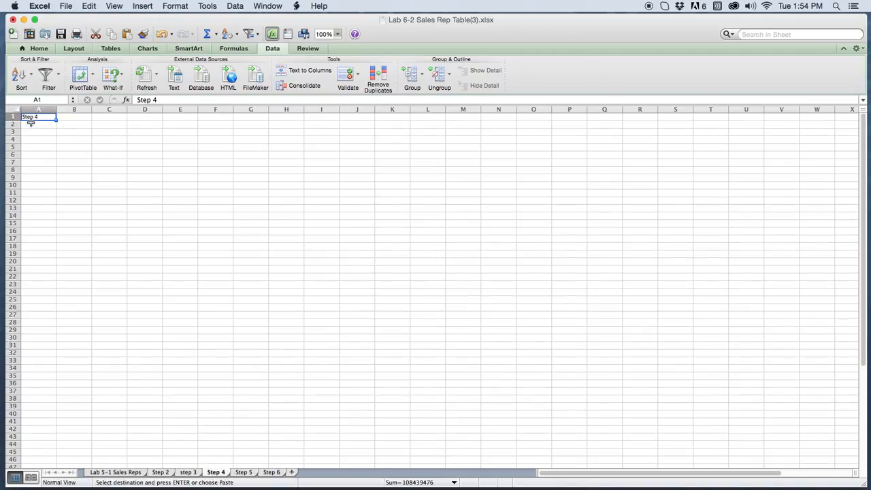
drag(24, 117, 354, 392)
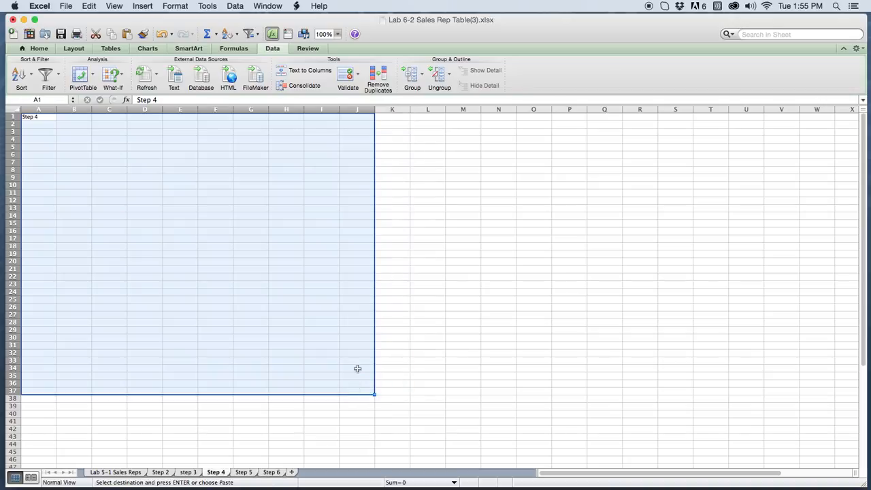
key(super+v)
click(245, 473)
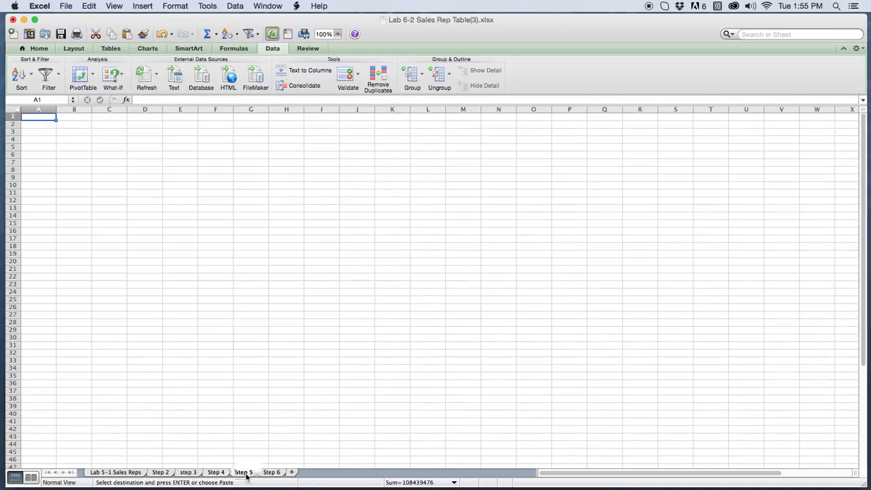
drag(29, 117, 352, 380)
key(super+v)
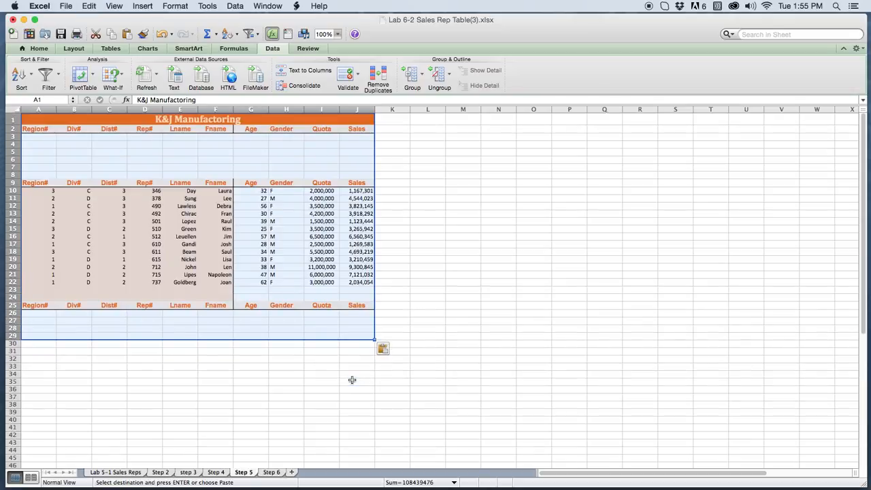
click(272, 472)
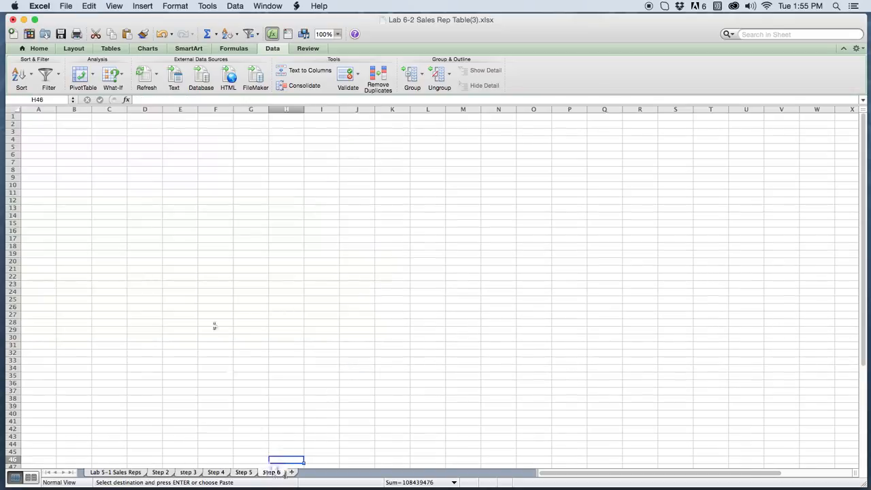
drag(41, 118, 345, 377)
key(super+v)
click(447, 329)
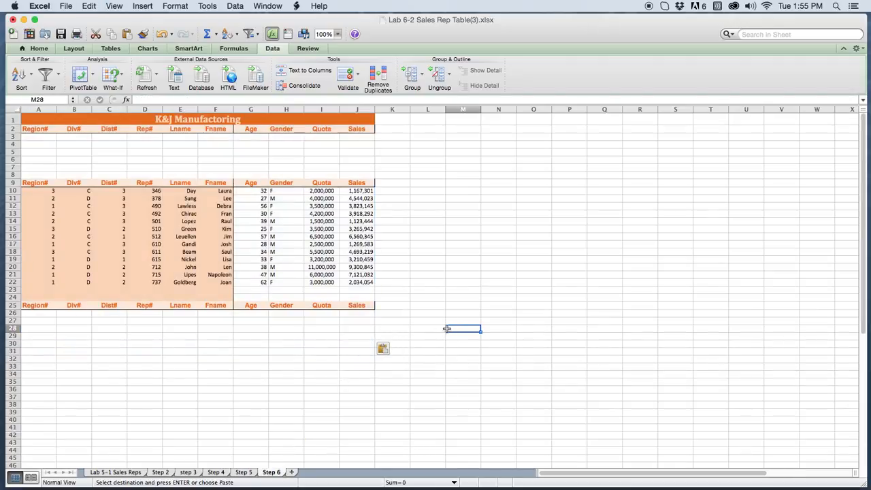
Step: Review the copied layout on the Step 5 through Step 2 sheets and the filter example on the Lab 5-1 Sales Reps sheet
click(243, 472)
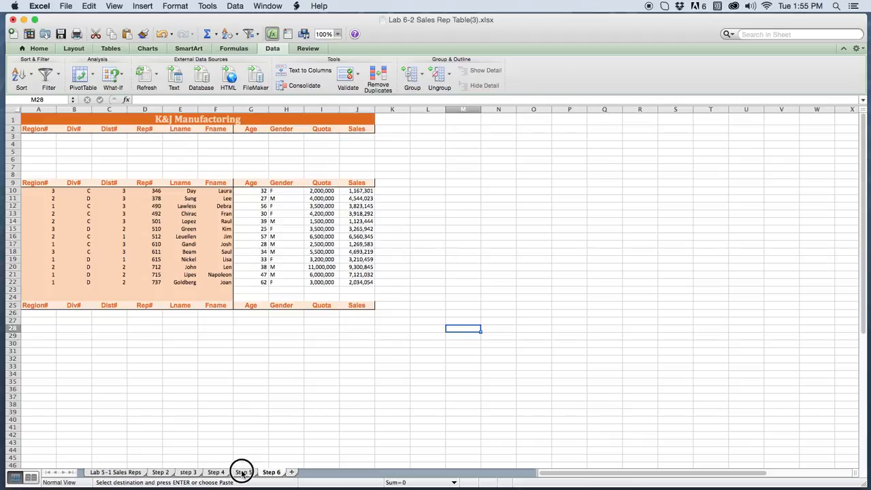
click(282, 137)
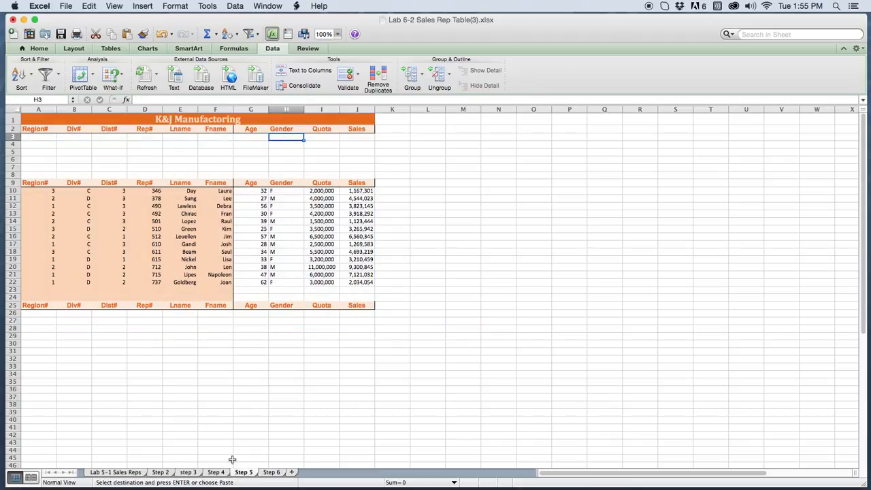
click(215, 472)
click(177, 472)
click(162, 471)
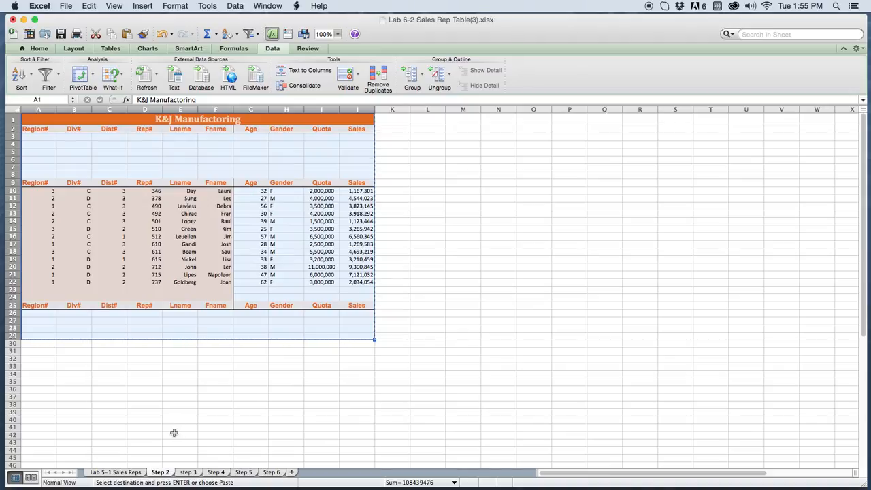
click(136, 472)
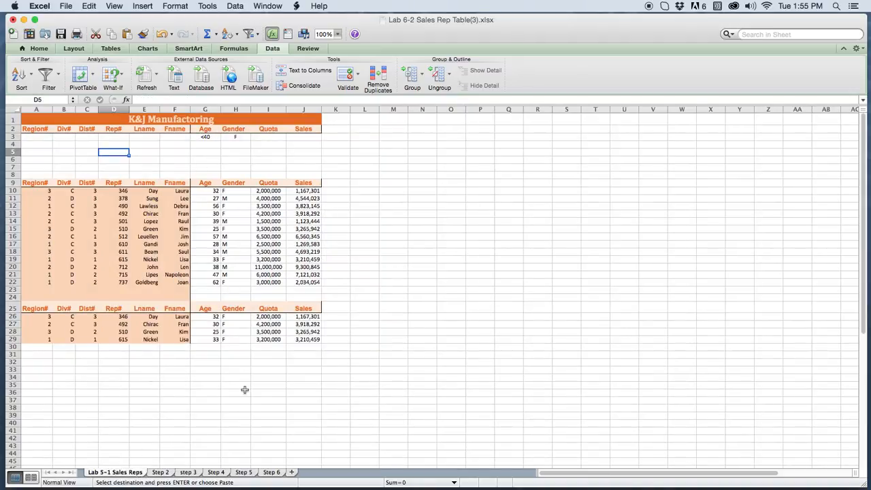
Step: On the Step 2 sheet, enter the Dist# criteria 2 in C3 and 3 in C4
click(161, 474)
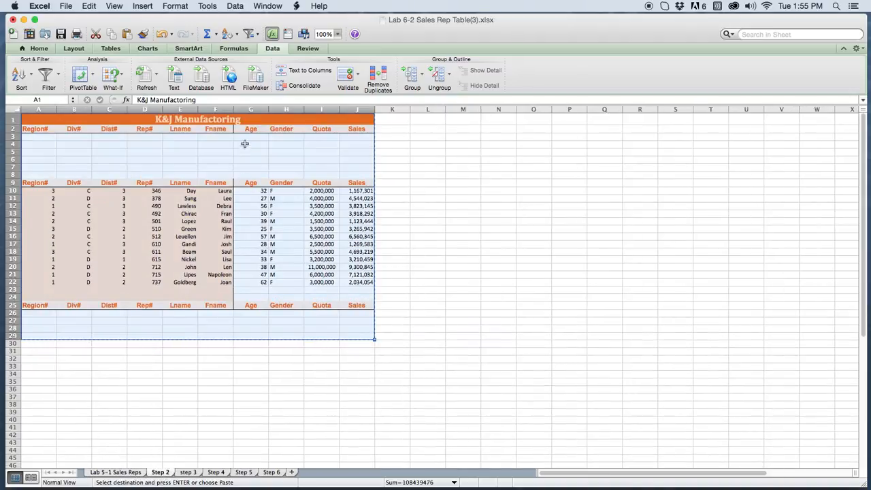
click(245, 153)
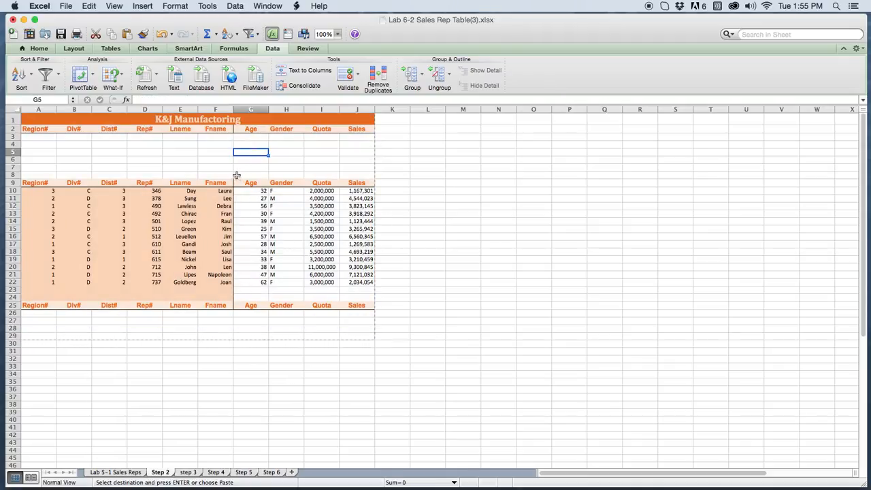
click(103, 137)
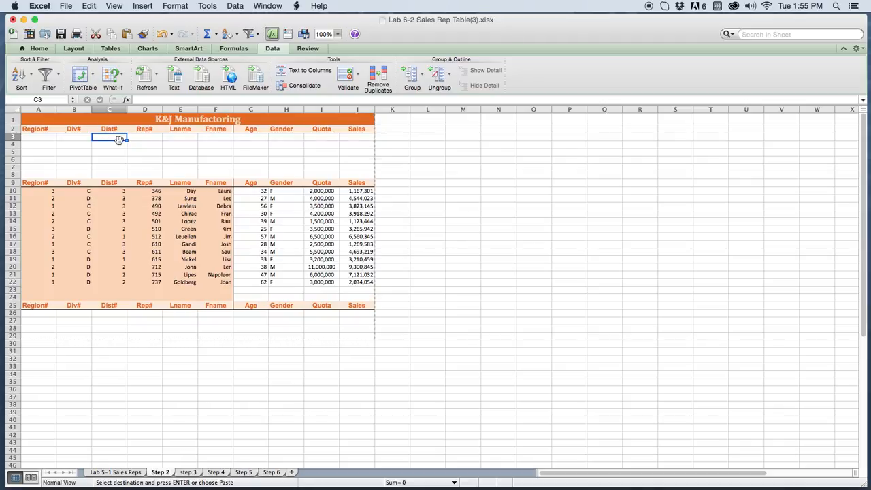
click(111, 145)
text(3)
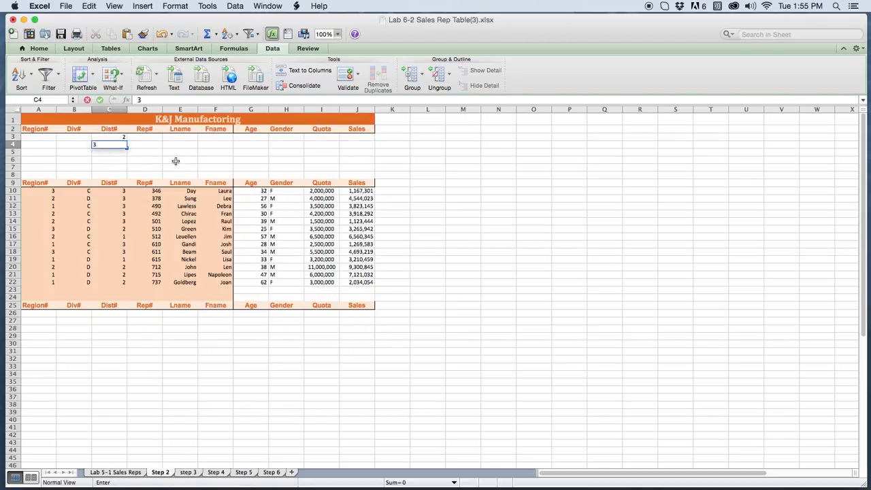
click(175, 162)
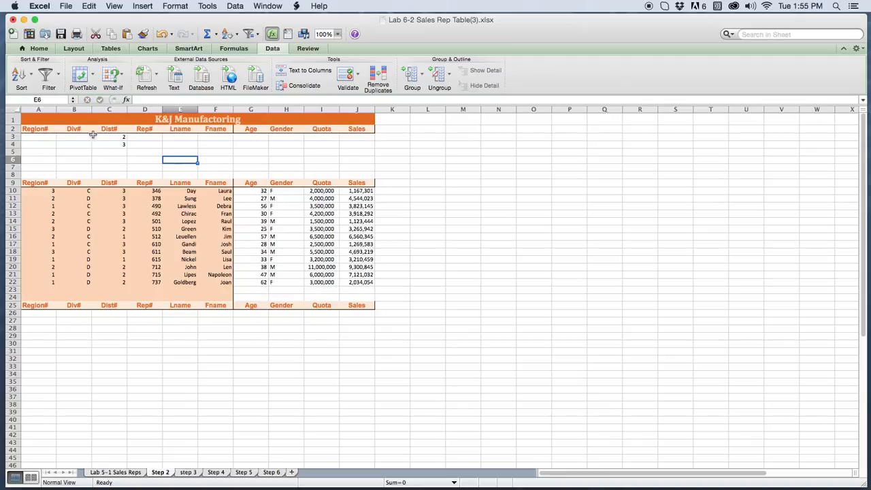
Step: Check the header rows A2:J2, A9:J9 and A25:J25 against each other and review the Dist# criteria in C3 and C4
click(38, 129)
drag(38, 129, 344, 131)
drag(32, 187, 346, 182)
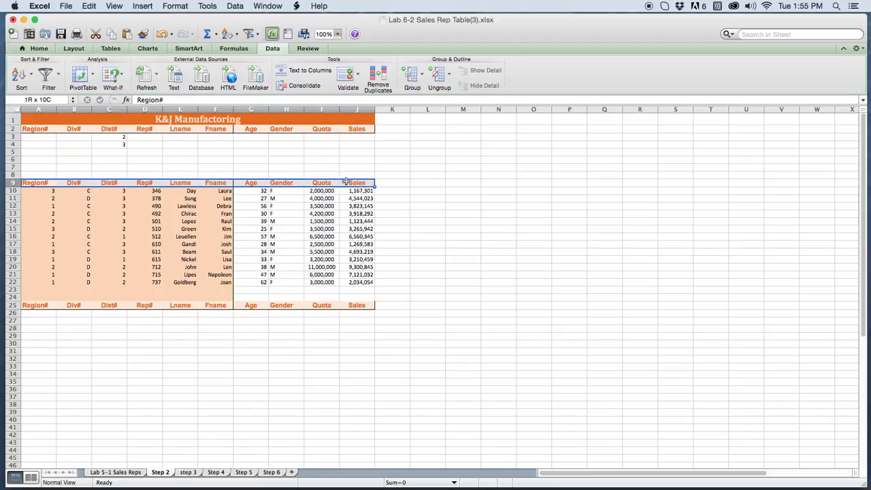
drag(35, 305, 342, 304)
click(125, 158)
click(123, 138)
click(120, 145)
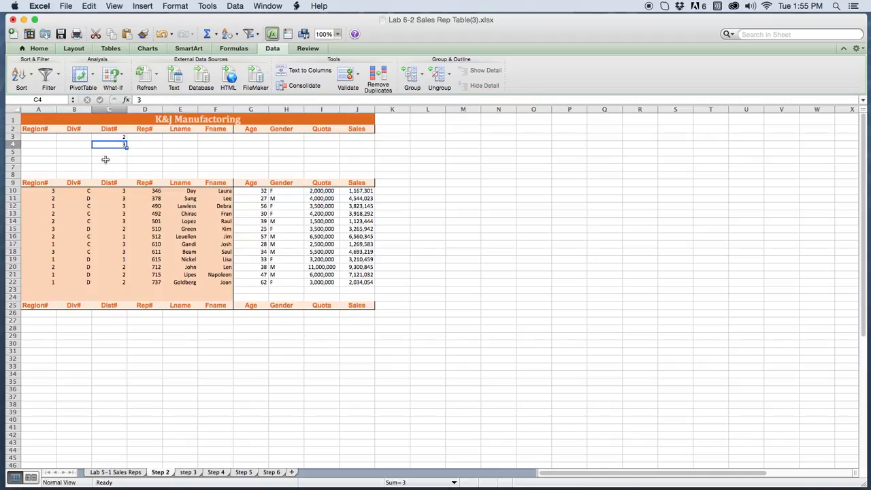
Step: Start an Advanced Filter that copies to another location, with the list range A9:J22
click(273, 49)
click(273, 49)
click(58, 76)
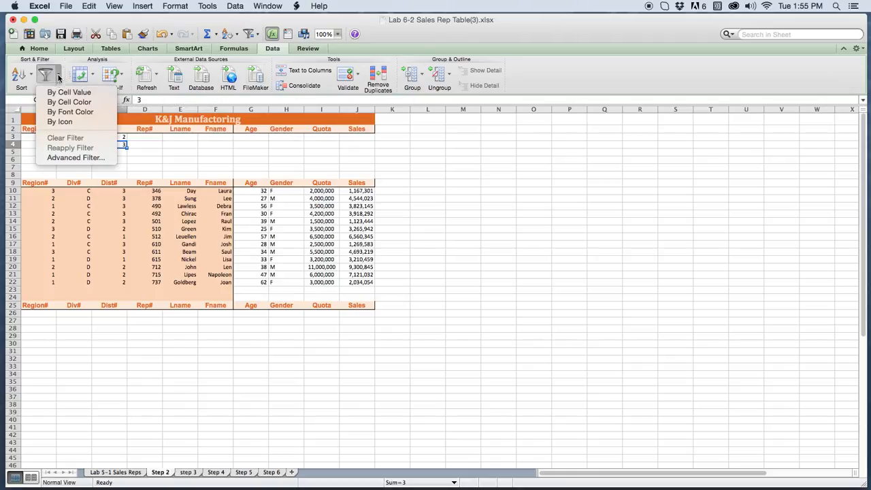
click(69, 157)
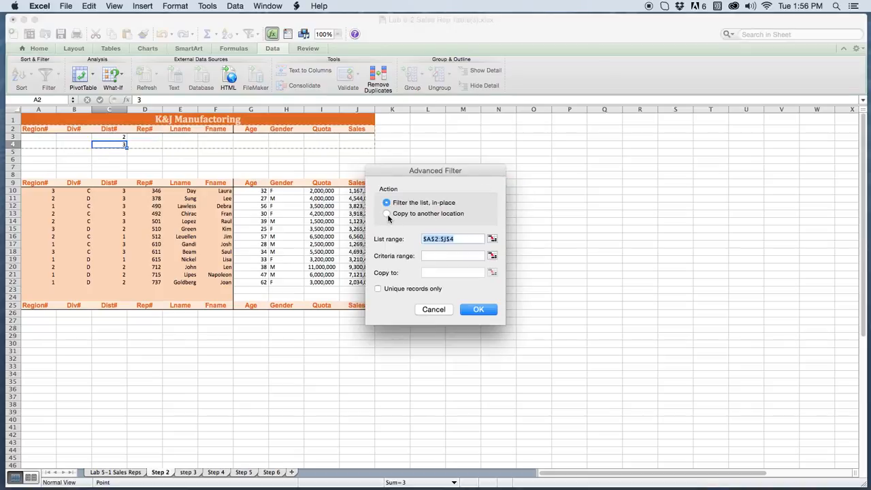
click(387, 214)
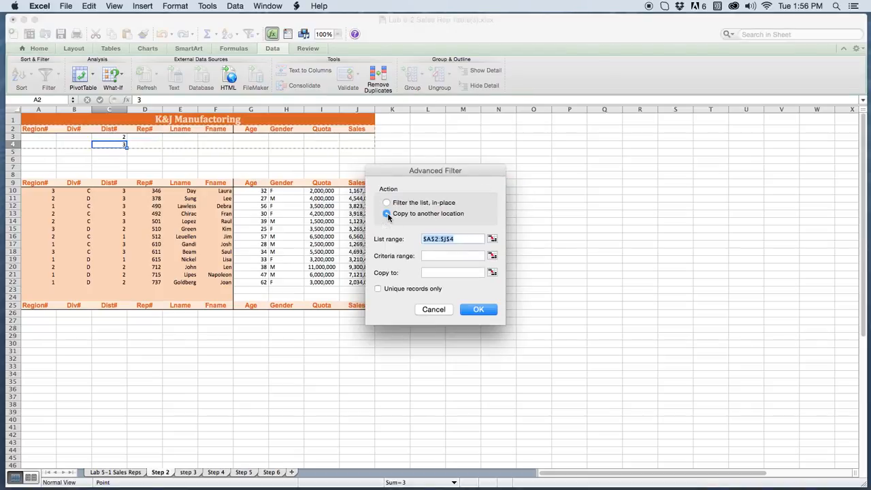
click(495, 239)
drag(30, 185, 363, 284)
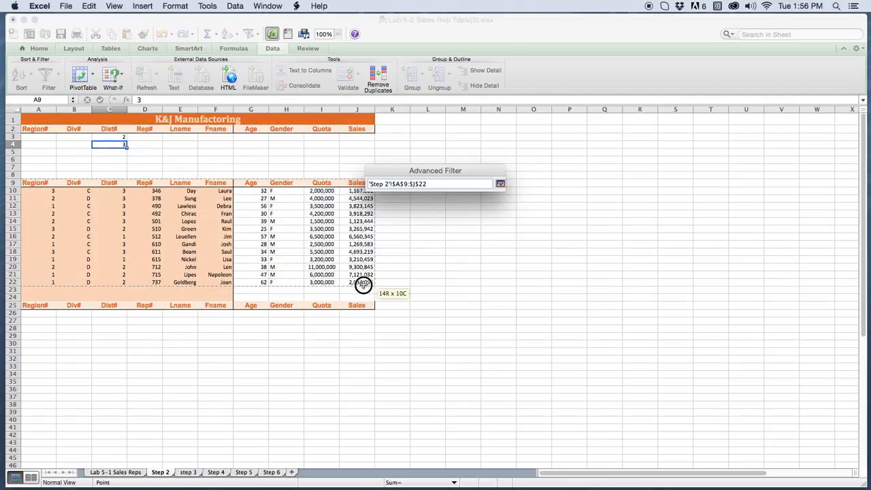
click(500, 184)
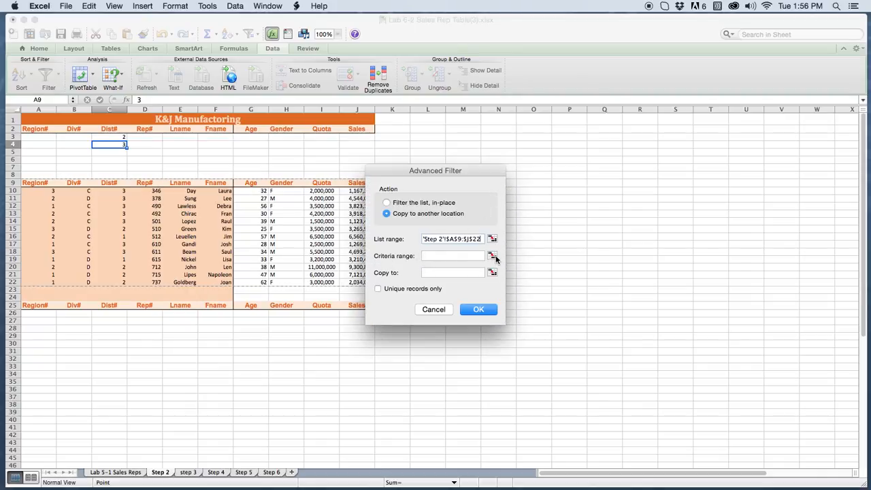
Step: Set the Advanced Filter's criteria range to A2:J4 to cover both Dist# criteria rows
click(493, 257)
drag(22, 128, 359, 145)
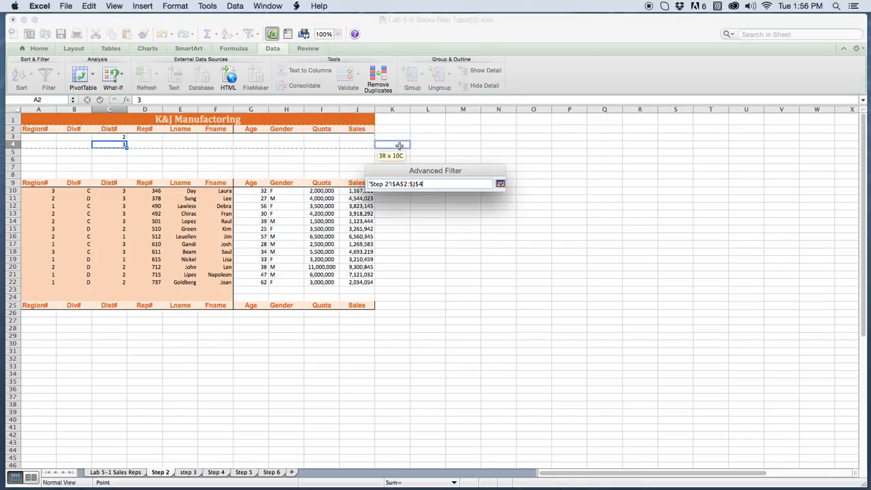
click(500, 185)
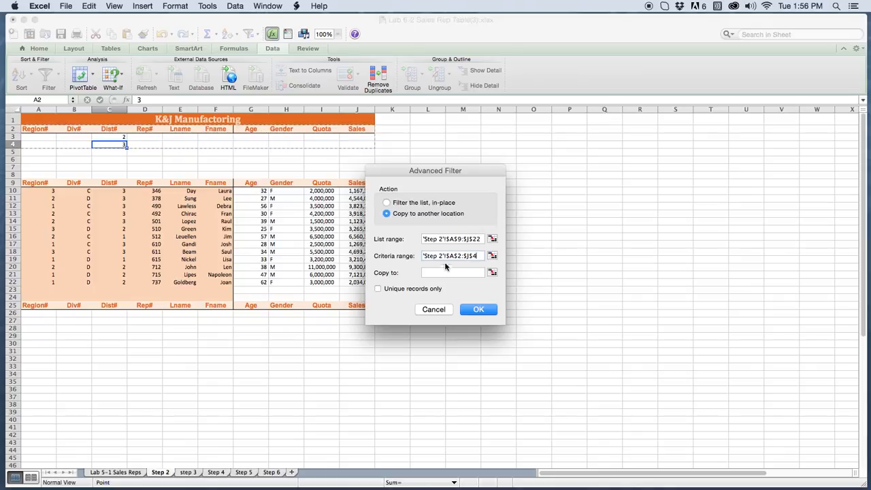
Step: Set the filter's copy-to range to A25:J49 and run the Advanced Filter
click(492, 272)
click(26, 307)
drag(26, 308, 358, 463)
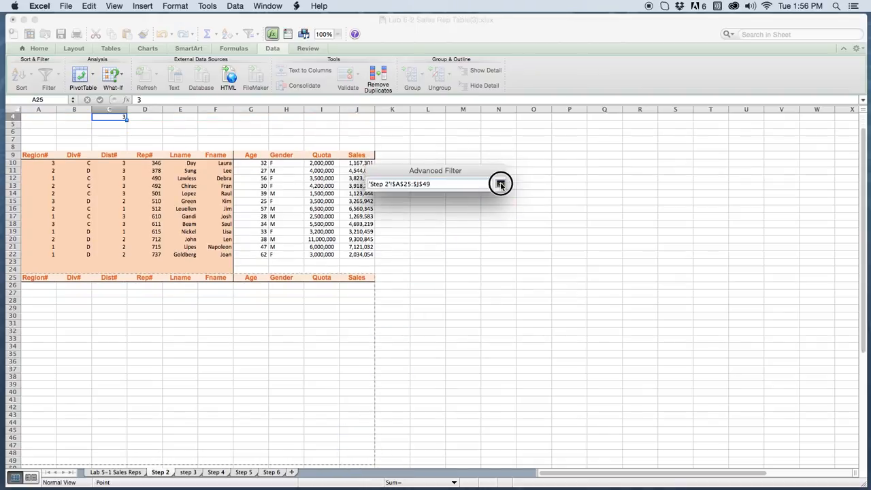
click(500, 184)
click(478, 310)
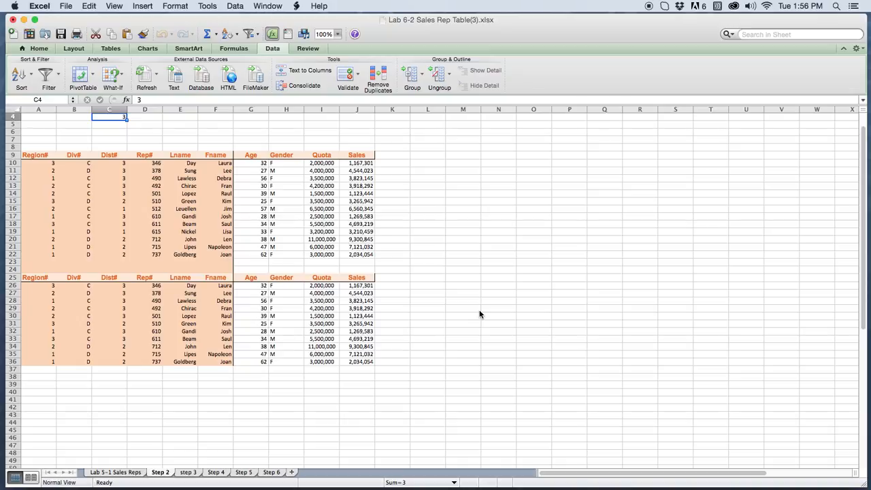
Step: Check the Dist# values of the extracted records below row 25 against the criteria and the original list
scroll(479, 310, up, 3)
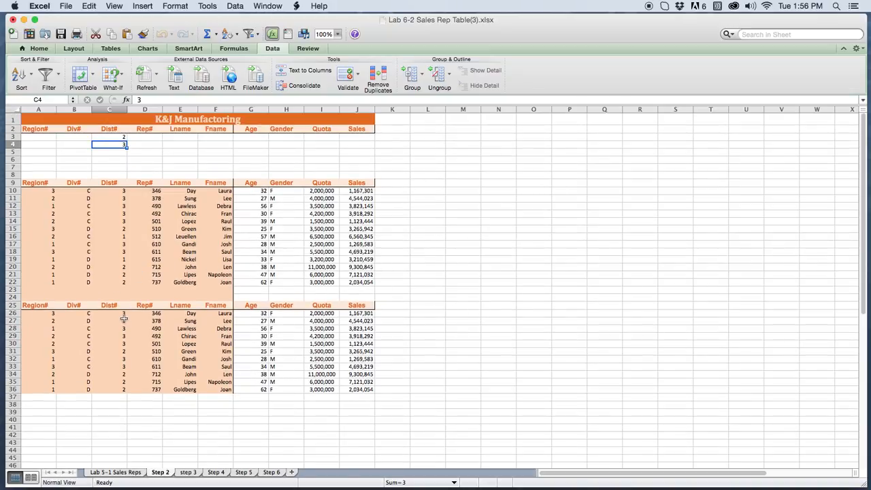
click(124, 320)
click(121, 336)
click(120, 345)
click(120, 359)
click(119, 375)
click(117, 390)
click(114, 367)
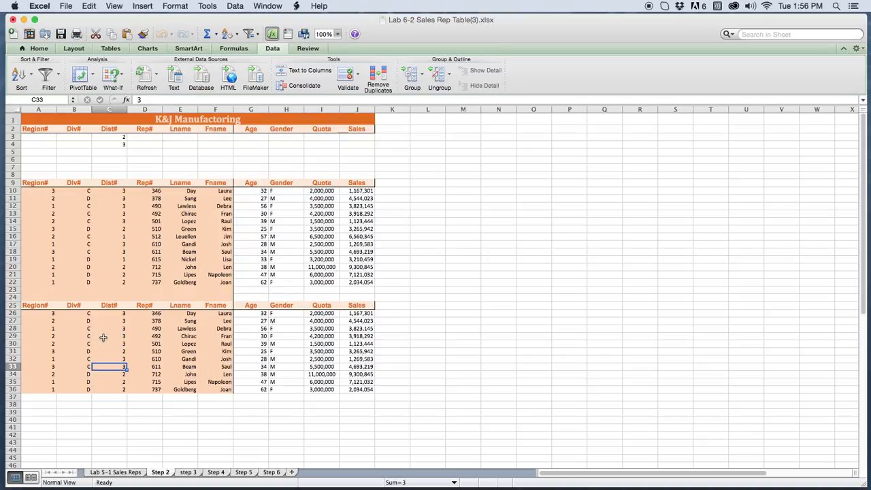
click(123, 260)
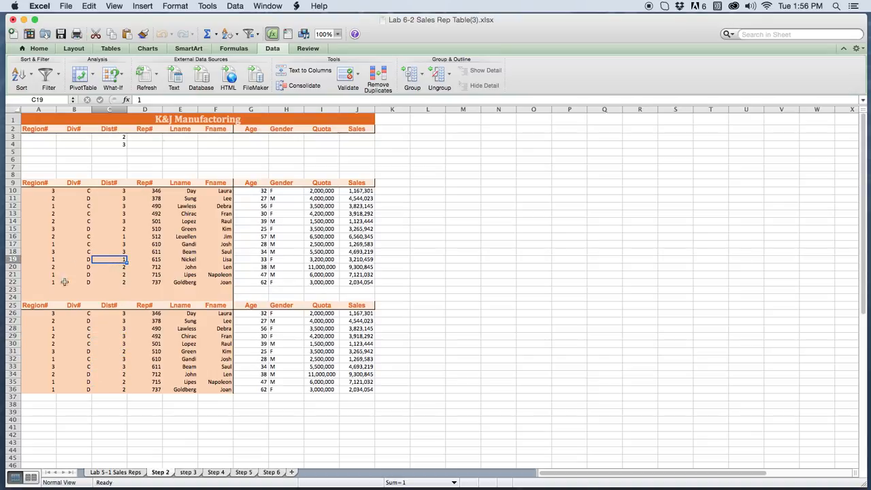
click(493, 392)
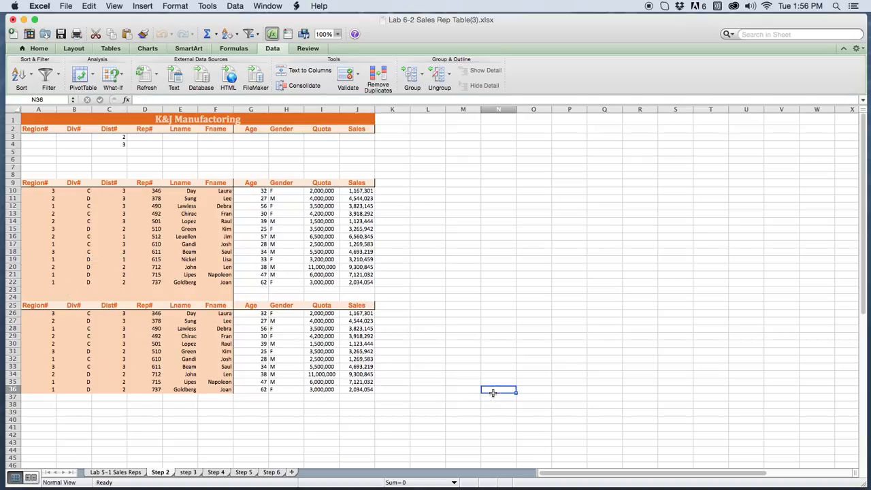
Step: On the step 3 sheet, enter D as the Div# criterion in B3 and compare it with the list's Div# values
click(188, 473)
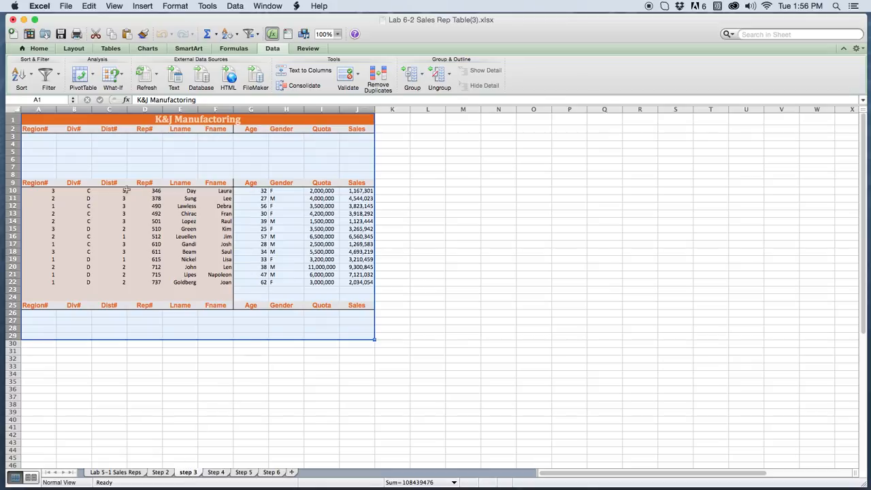
click(222, 160)
drag(39, 129, 357, 130)
drag(24, 184, 321, 182)
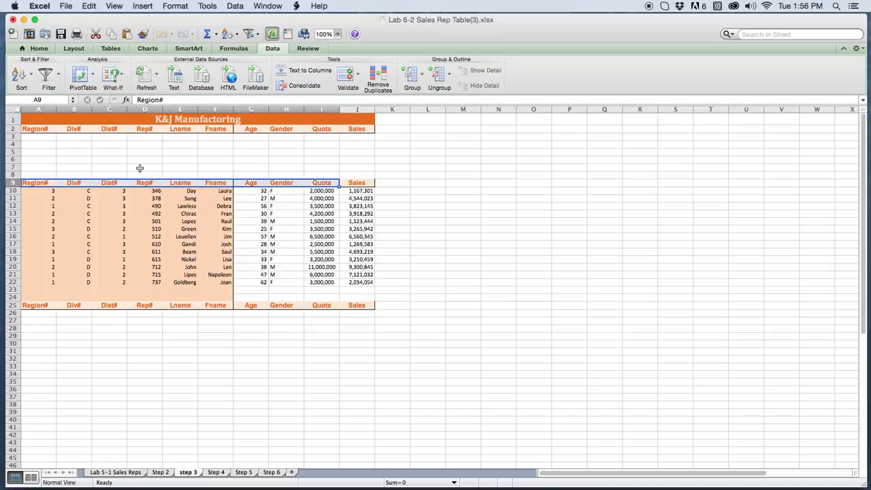
click(84, 140)
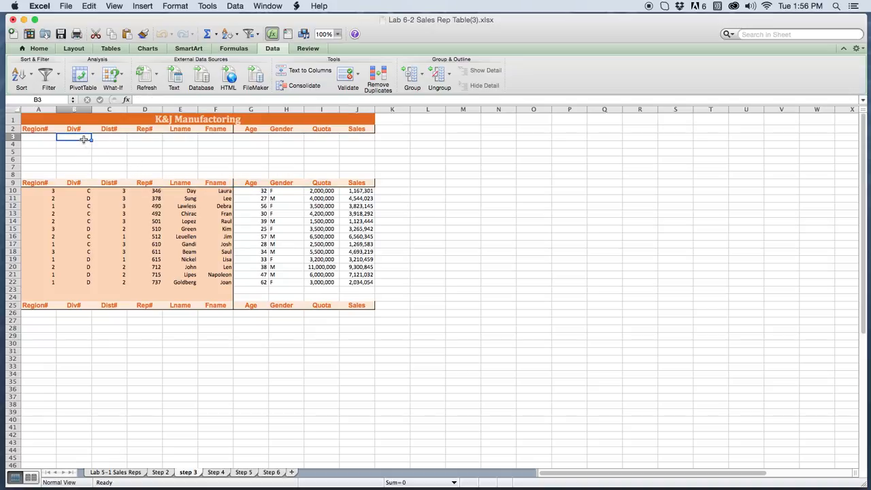
text(D)
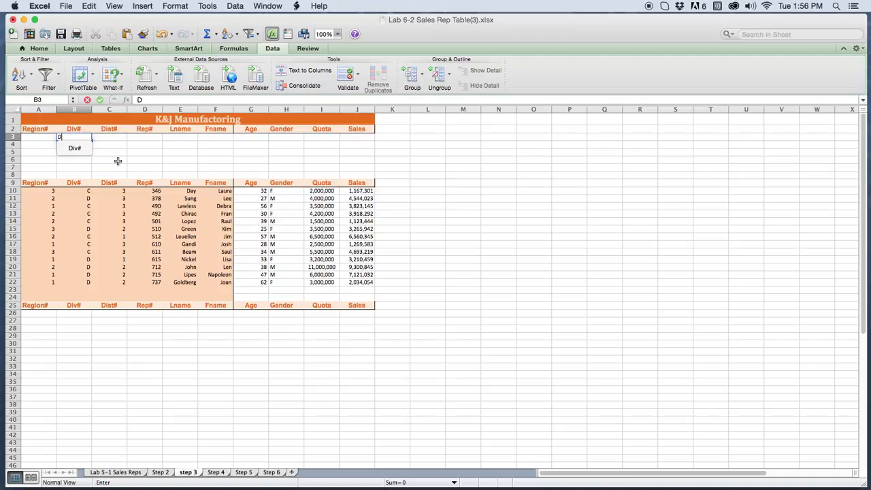
click(117, 165)
click(88, 201)
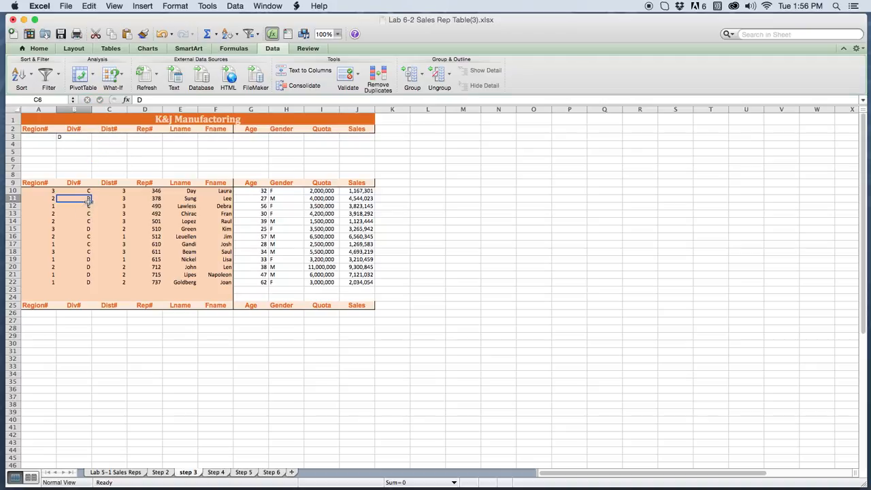
click(83, 229)
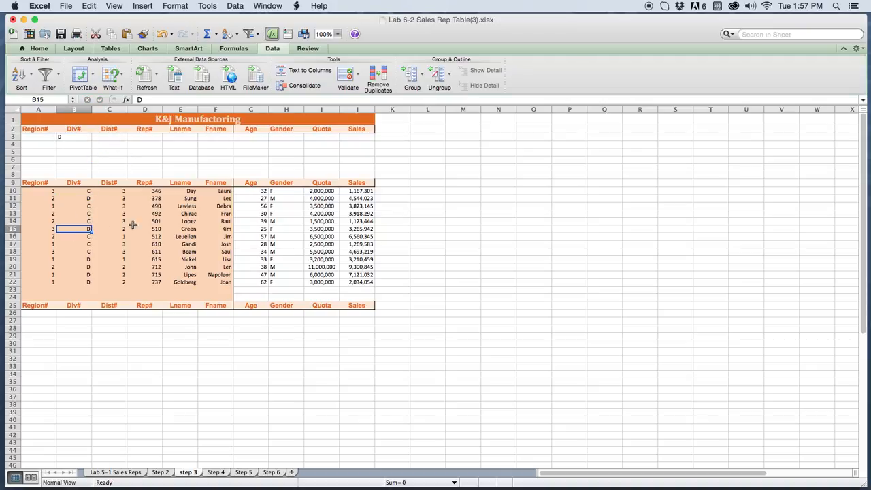
Step: Enter 2 as the Dist# criterion in C4, one row below the Div# criterion
click(75, 137)
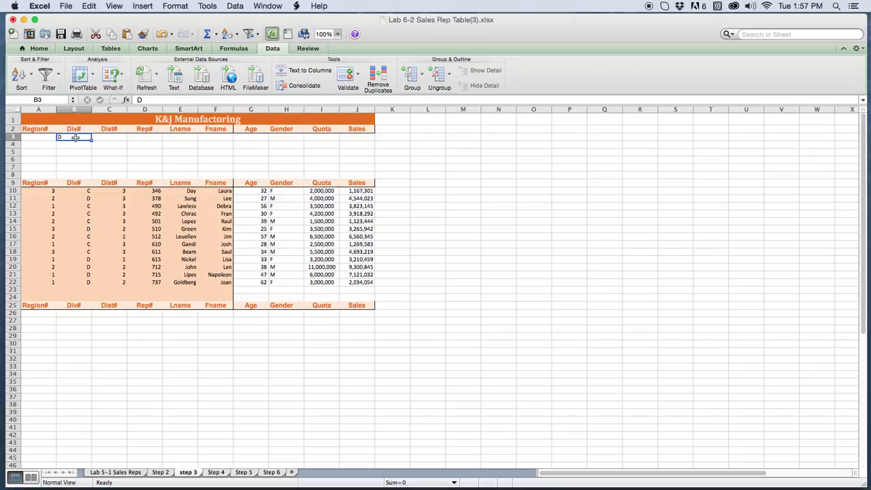
click(113, 145)
text(2)
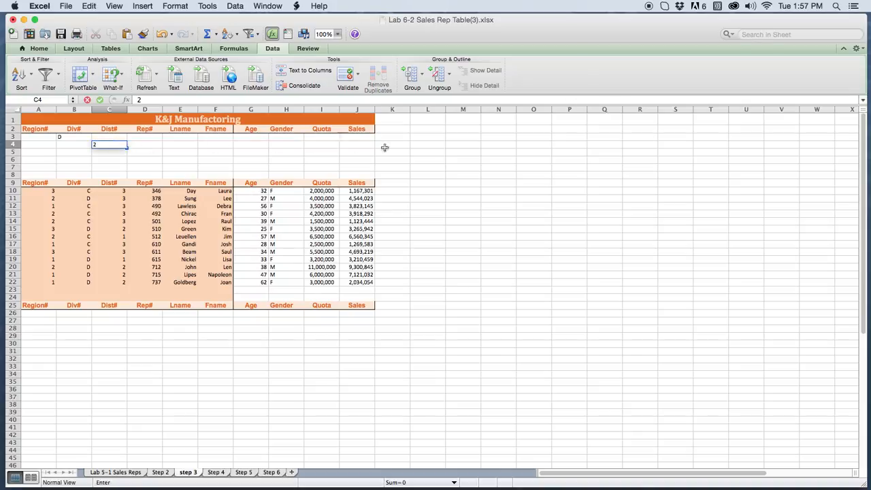
click(430, 154)
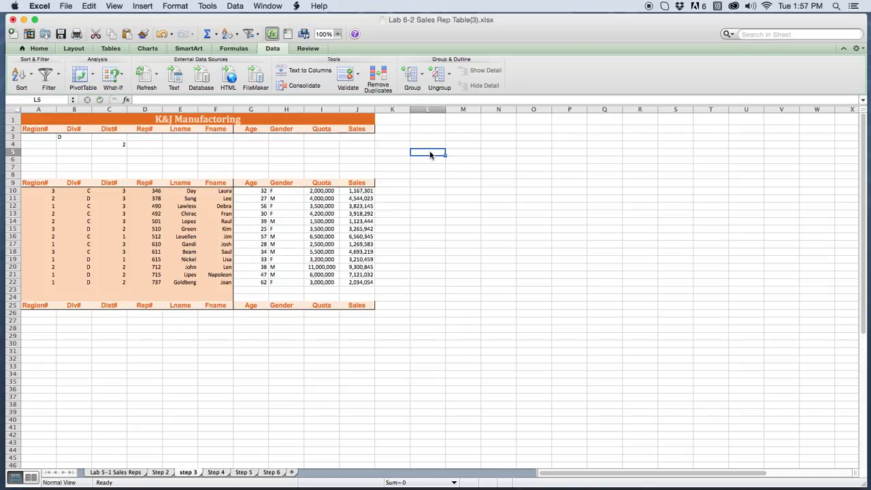
Step: Start an Advanced Filter on the step 3 sheet that copies to another location, with the list range A9:J22
click(57, 87)
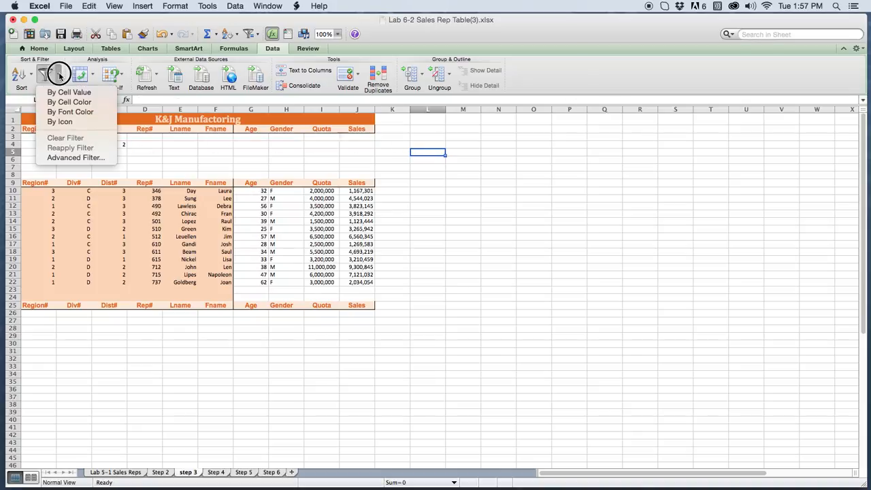
click(73, 158)
click(386, 214)
click(493, 239)
drag(37, 183, 365, 282)
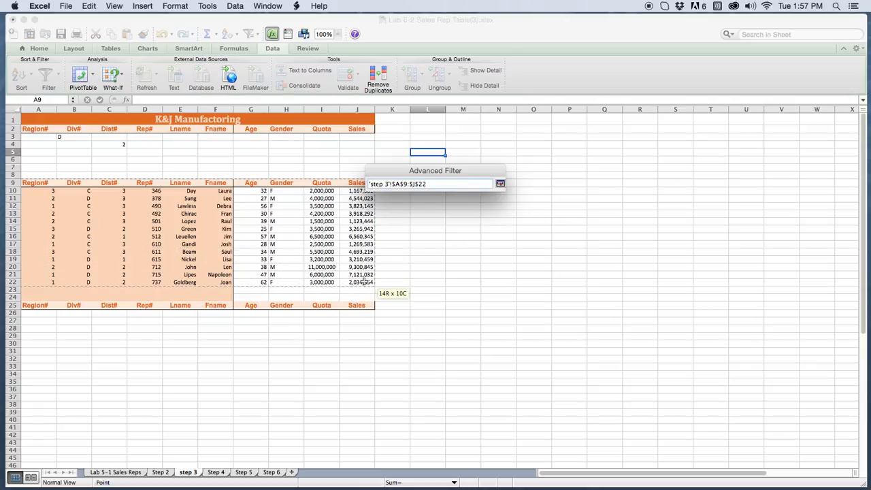
click(500, 184)
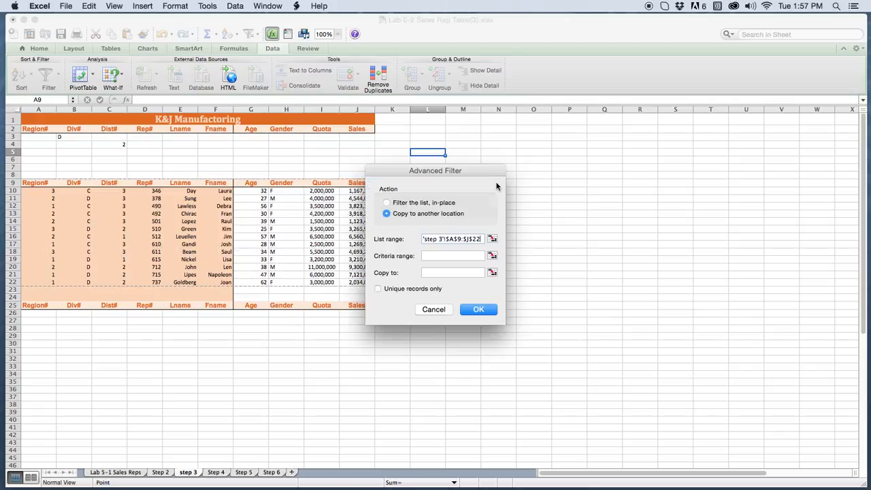
Step: Set the Advanced Filter's criteria range to A2:J4 to cover both the Div# and Dist# criteria rows
click(494, 256)
drag(24, 129, 363, 147)
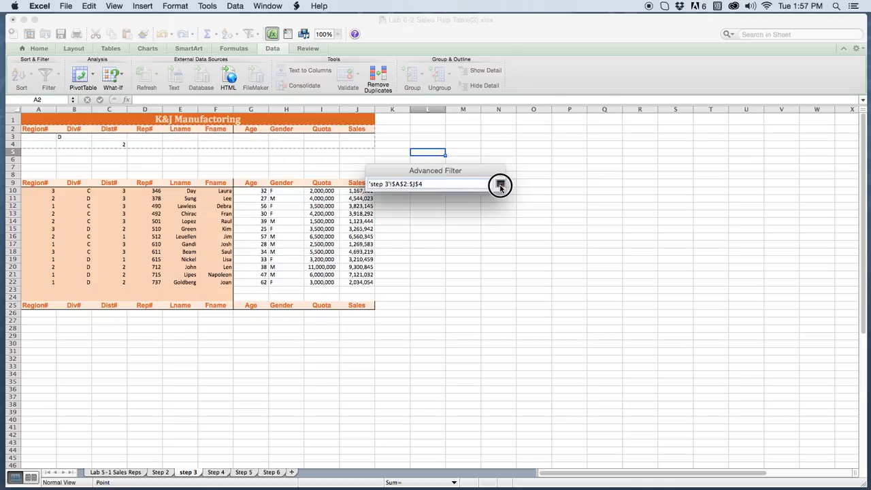
click(501, 185)
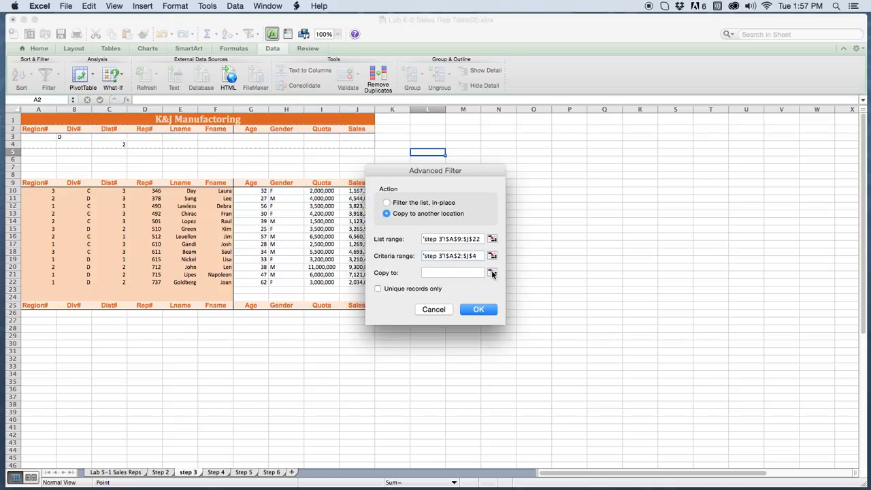
Step: Set the filter's copy-to range to A25:J43 and run the Advanced Filter
click(493, 273)
drag(26, 306, 367, 442)
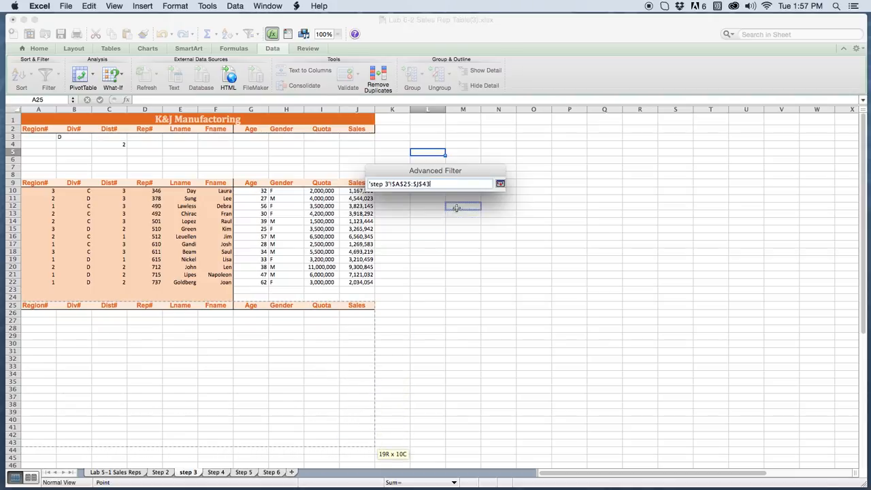
click(500, 184)
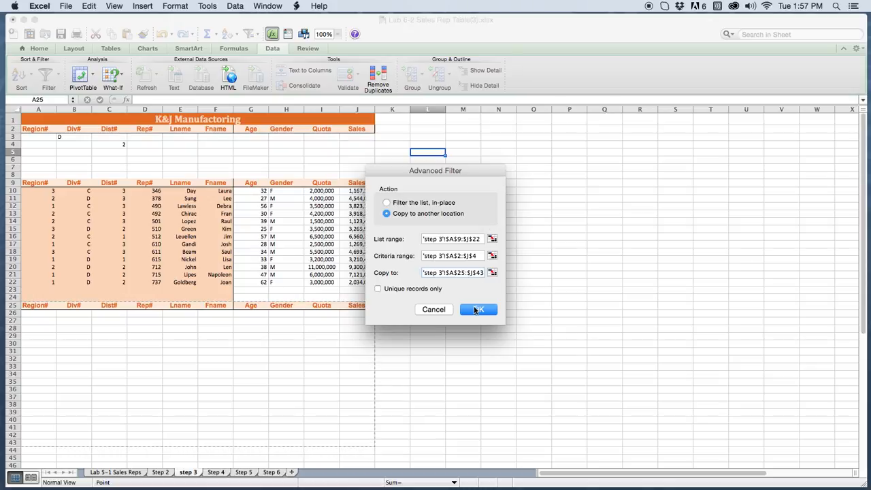
click(478, 310)
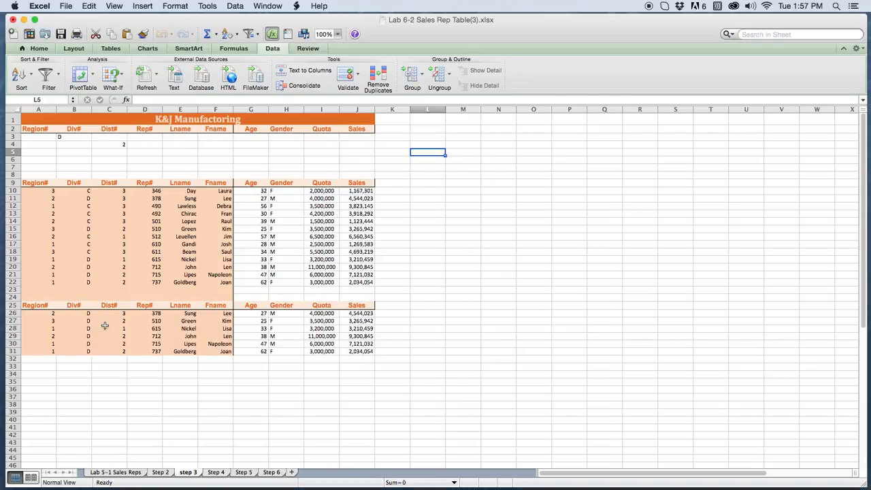
Step: Check the Div# values of the extracted records below row 25
click(86, 313)
click(85, 321)
click(83, 328)
click(81, 344)
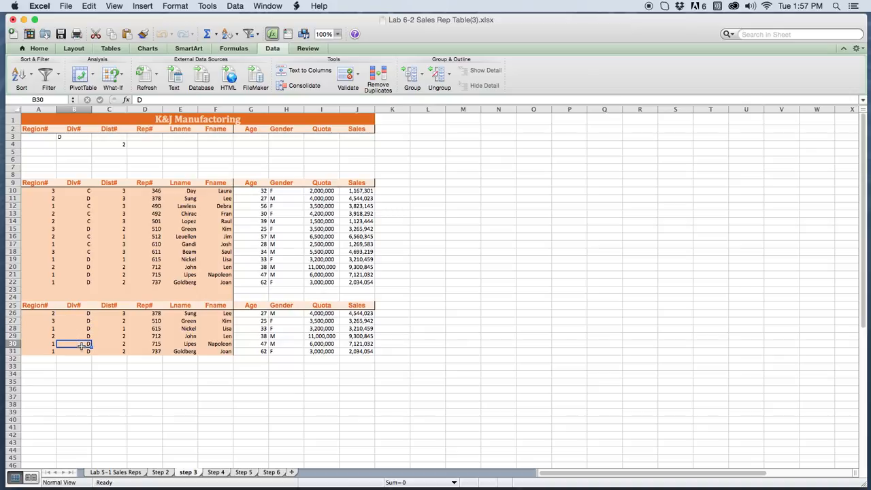
Step: Clear the Dist# criterion in C4 and enter 2 in C3, on the same row as the Div# criterion
click(127, 147)
double_click(125, 145)
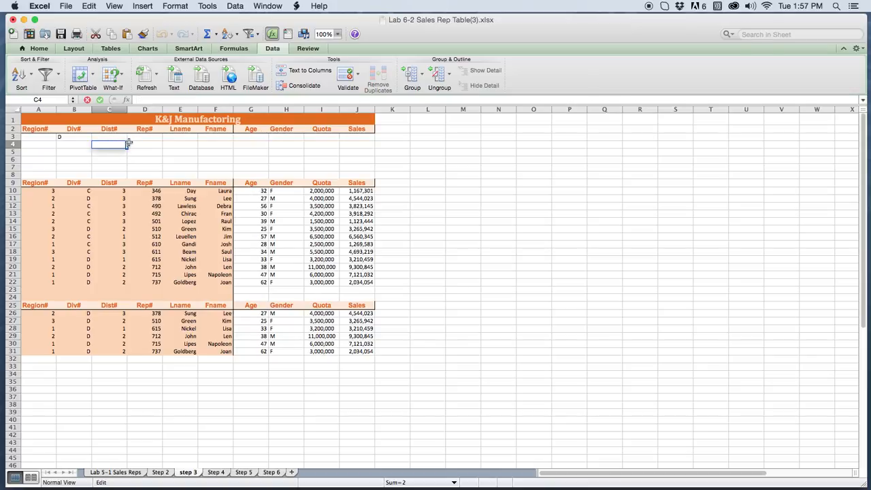
click(117, 138)
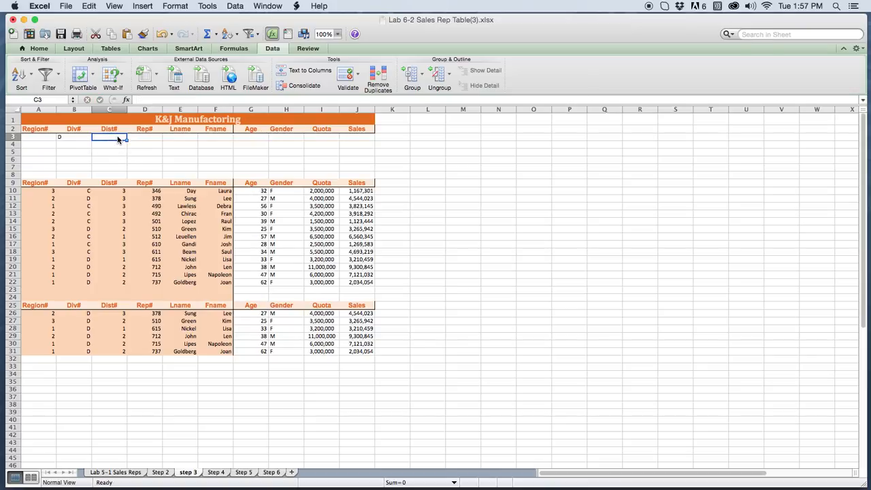
text(2)
click(182, 167)
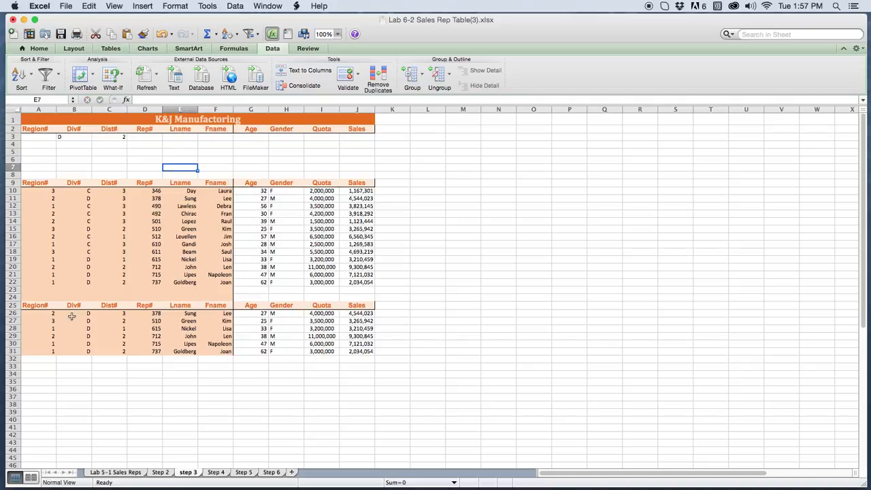
Step: Clear the extracted records in A26:J31, including their formatting
drag(30, 316, 353, 351)
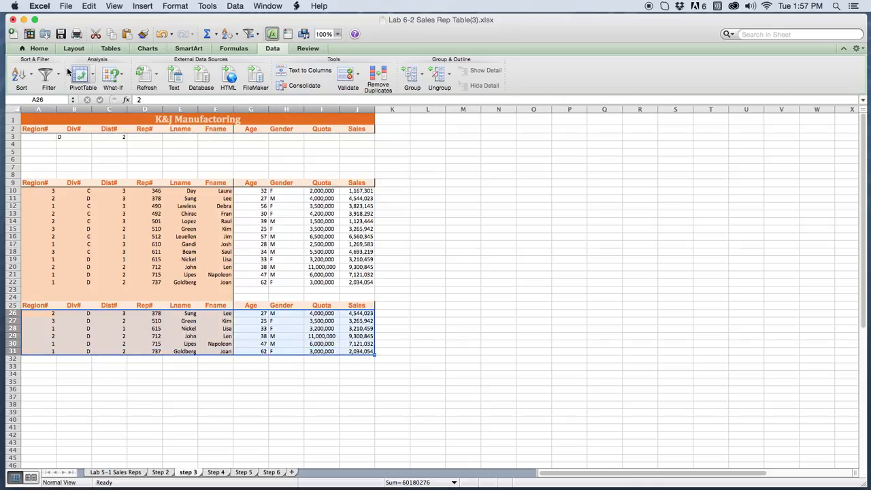
click(38, 49)
click(58, 83)
click(60, 96)
click(449, 230)
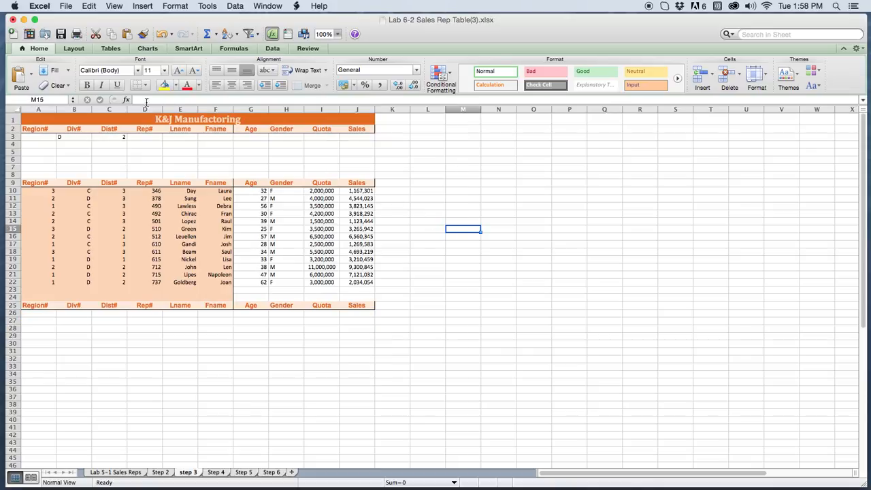
Step: Start a new Advanced Filter that copies to another location, selecting A9:J22 as the list range
click(273, 49)
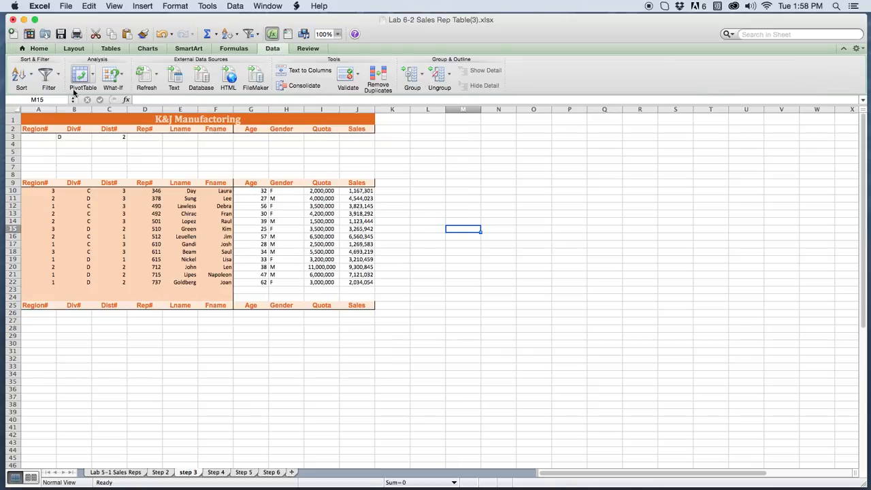
click(59, 75)
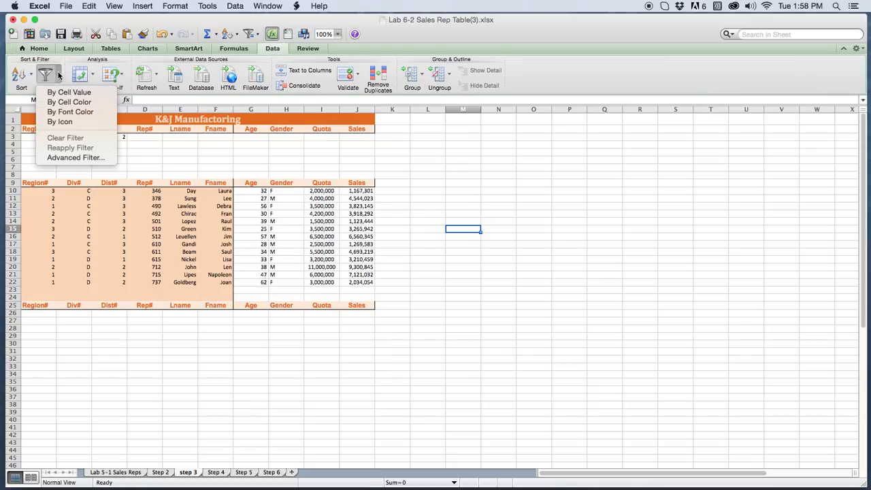
click(71, 157)
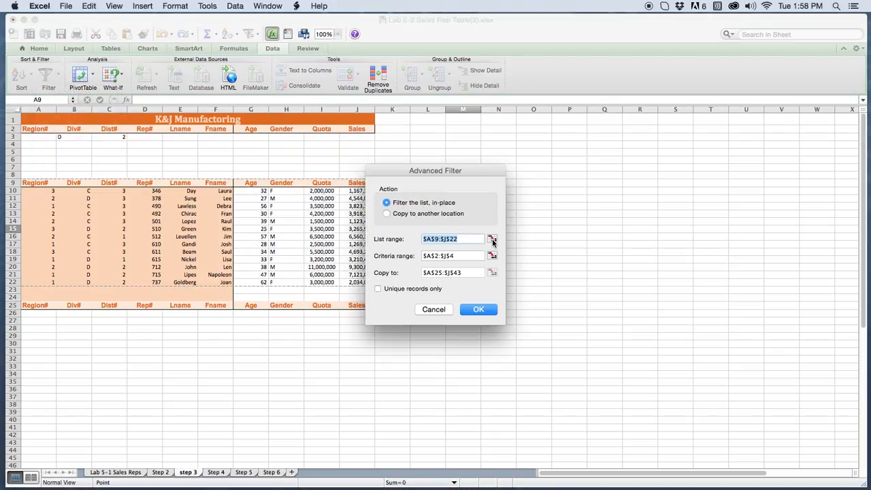
click(388, 213)
click(492, 239)
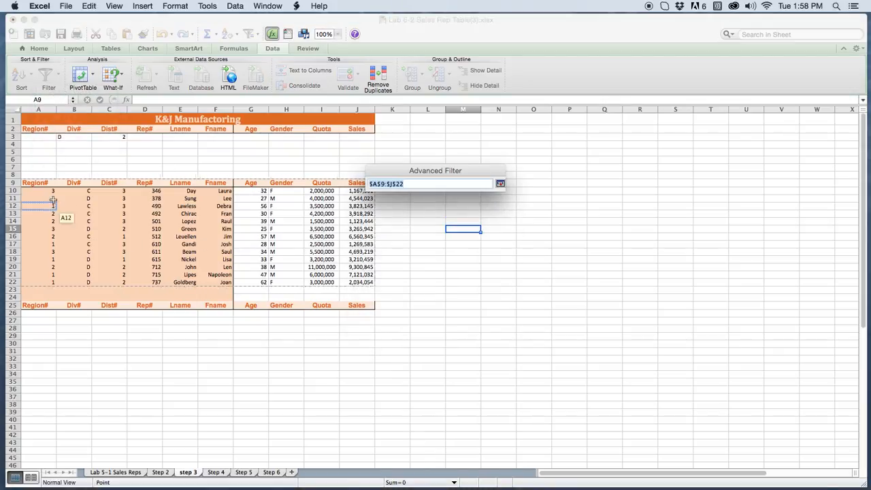
drag(28, 185, 354, 283)
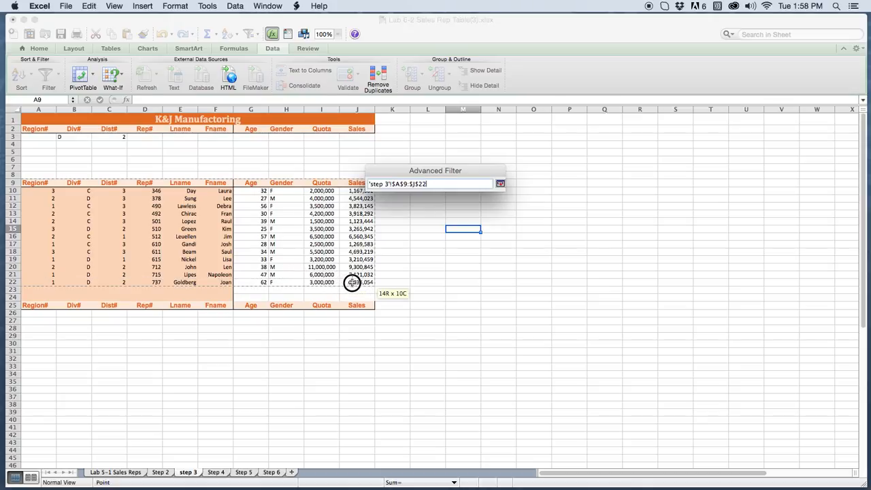
click(499, 184)
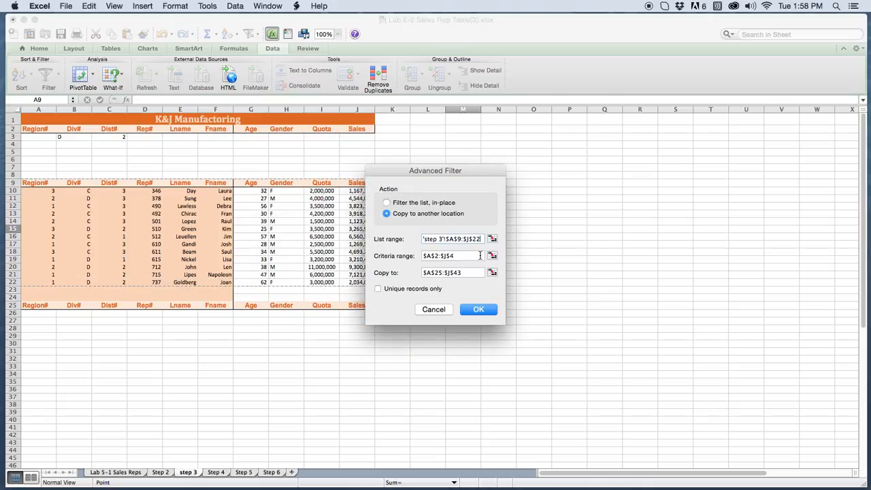
Step: Set the Advanced Filter's criteria range to A2:J3 so it covers only the single criteria row
click(492, 256)
drag(34, 130, 361, 142)
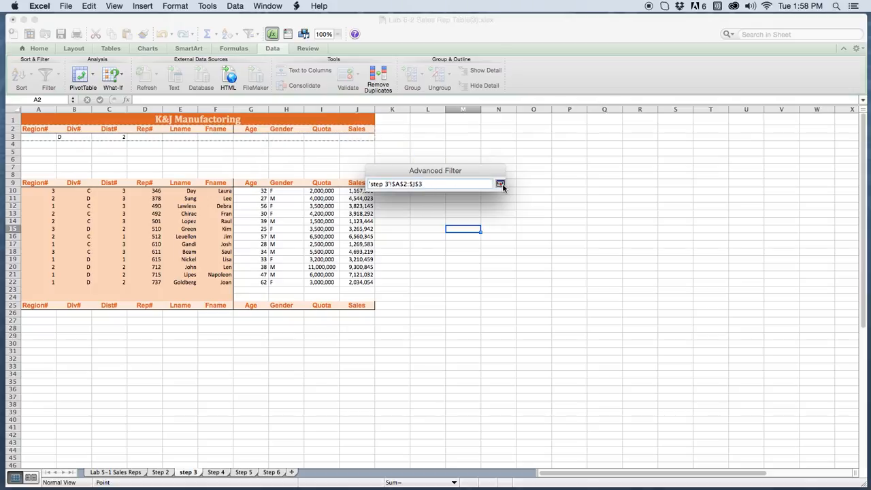
click(500, 184)
Step: Set the filter's copy-to range to A25:J55 and run the Advanced Filter
click(493, 274)
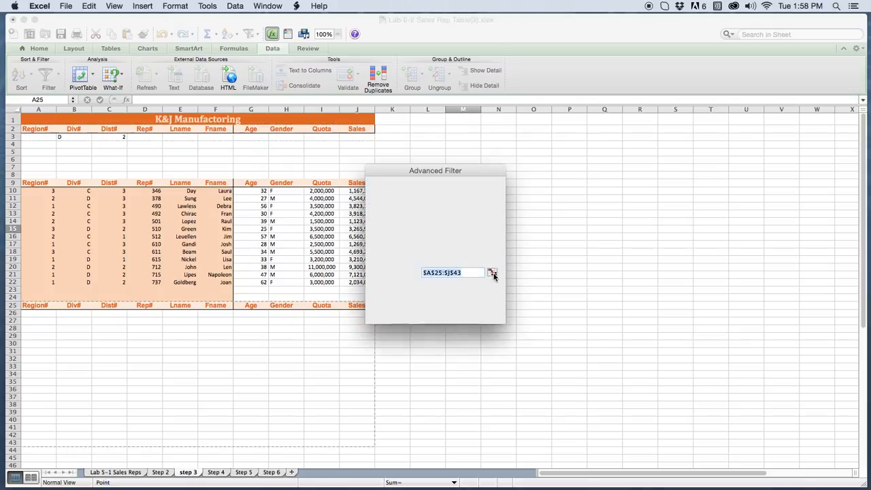
drag(27, 307, 361, 456)
click(500, 183)
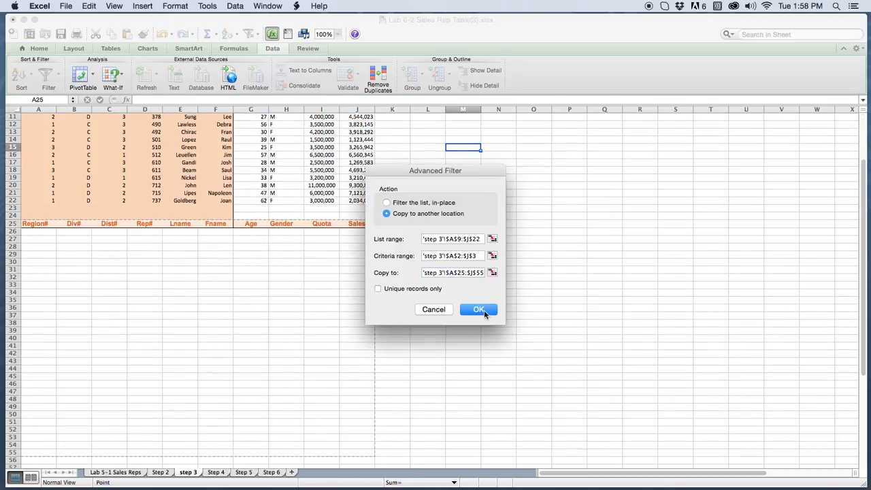
click(479, 309)
click(241, 296)
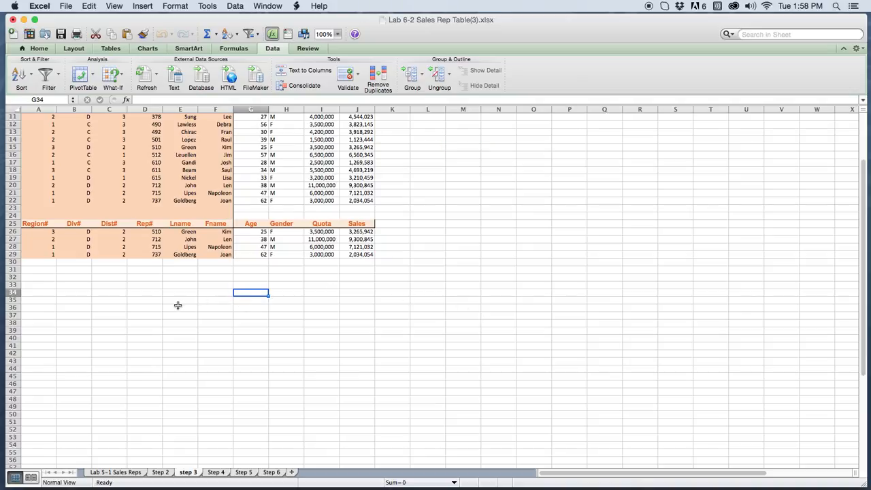
Step: Check the Div# values of the newly extracted records in rows 26 to 29
scroll(178, 304, up, 5)
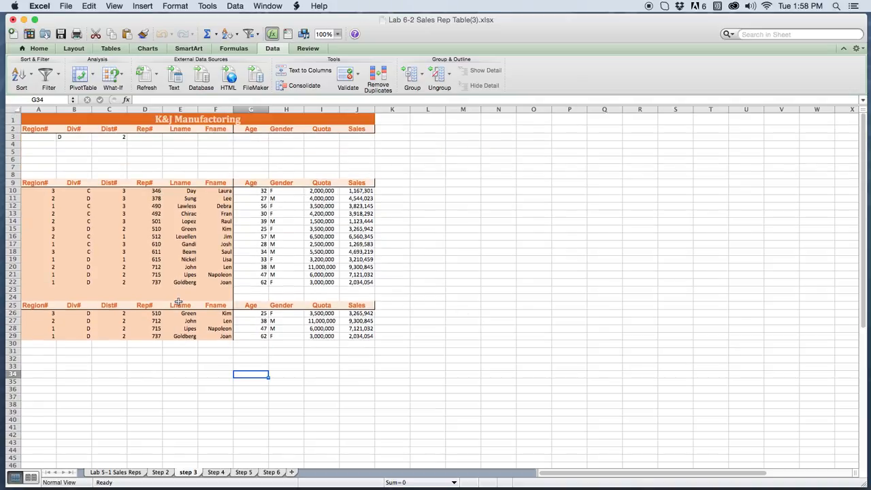
click(87, 315)
click(86, 321)
click(85, 328)
click(83, 336)
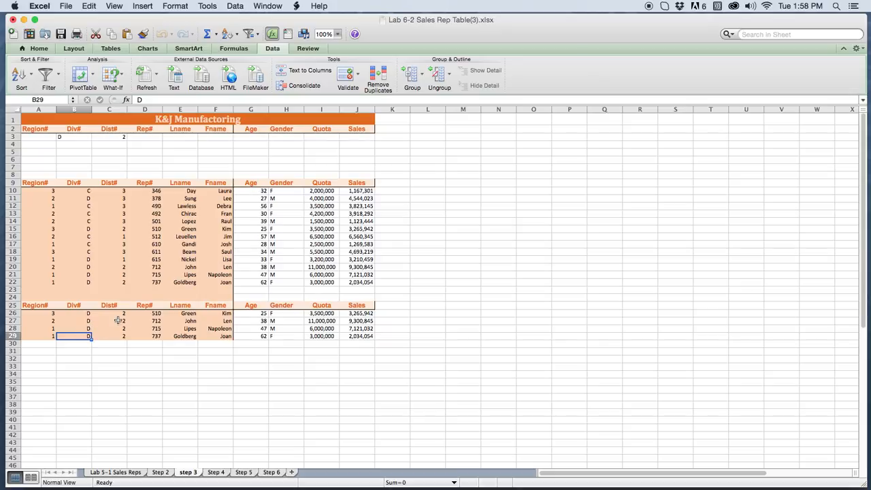
Step: Check the Dist# values of the extracted records in rows 26 to 29
click(120, 313)
click(116, 322)
click(115, 330)
click(114, 336)
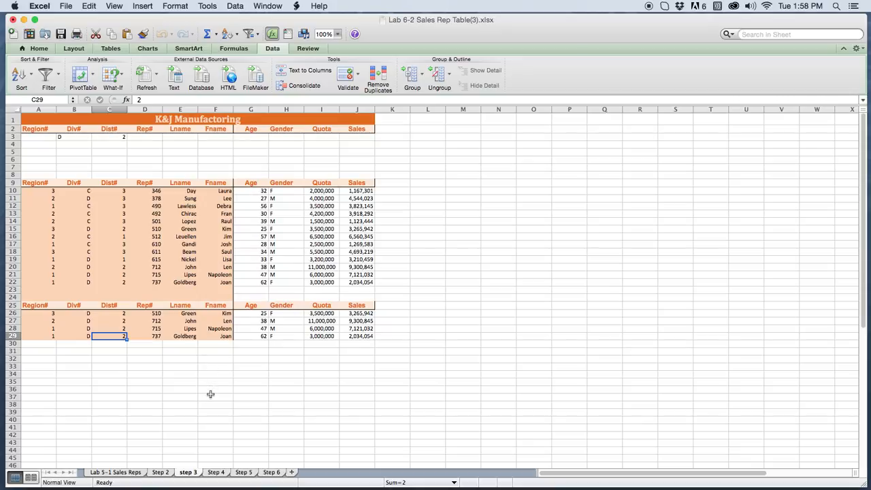
Step: On the Step 4 sheet, enter the row 3 criteria >40 for Age, M for Gender and >2000000 for Quota
click(216, 472)
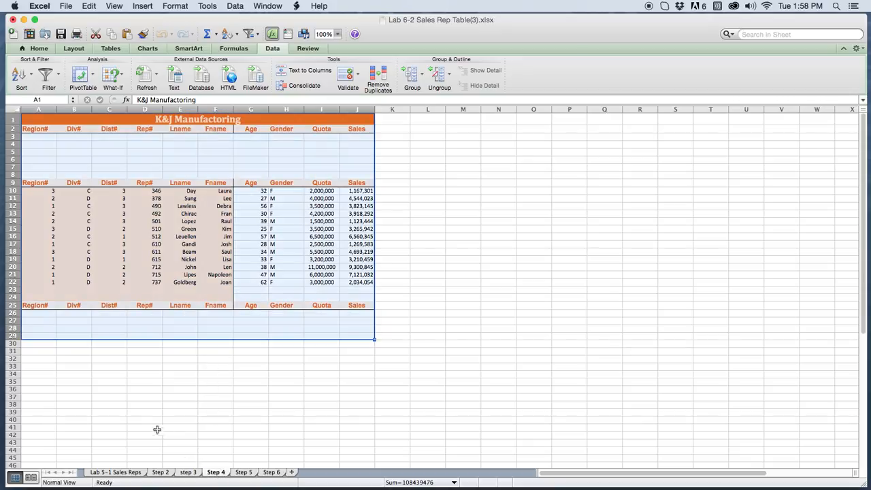
click(155, 427)
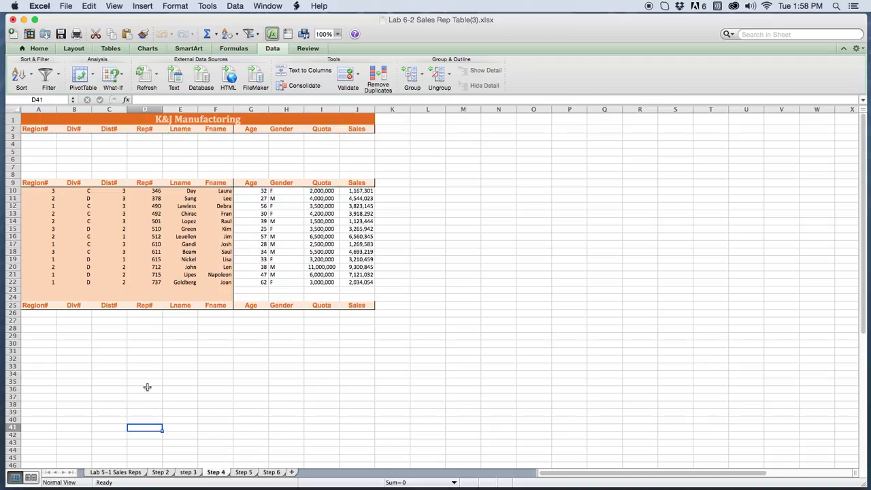
click(248, 137)
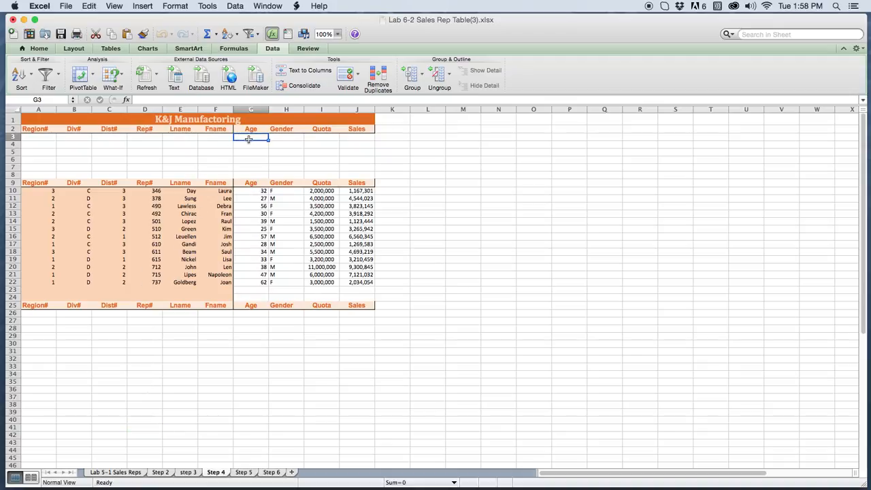
text(>)
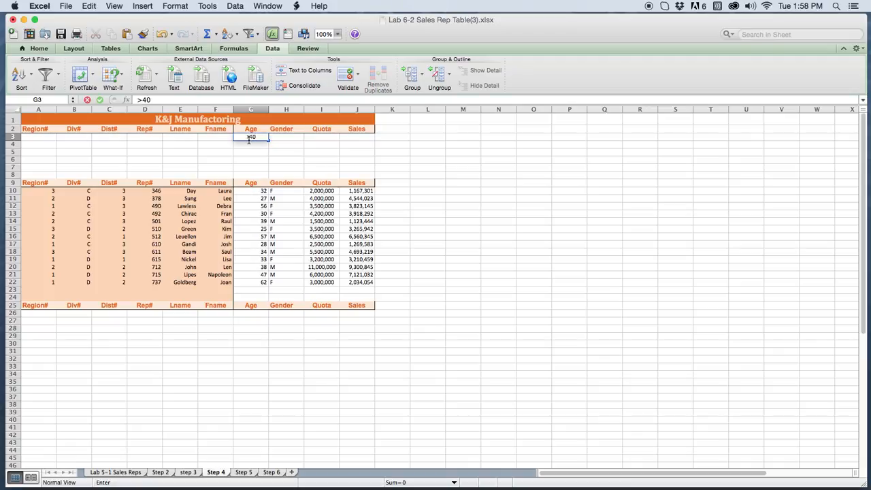
text(40)
click(292, 138)
text(M)
click(316, 139)
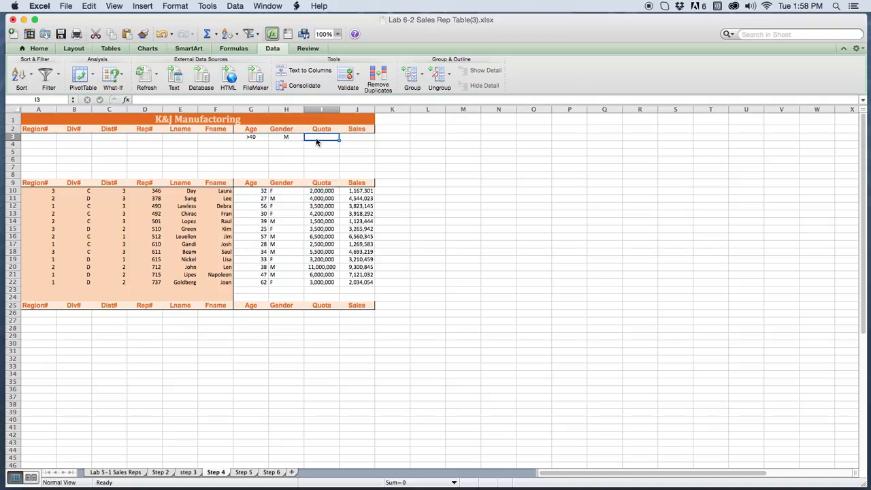
text(>2000000)
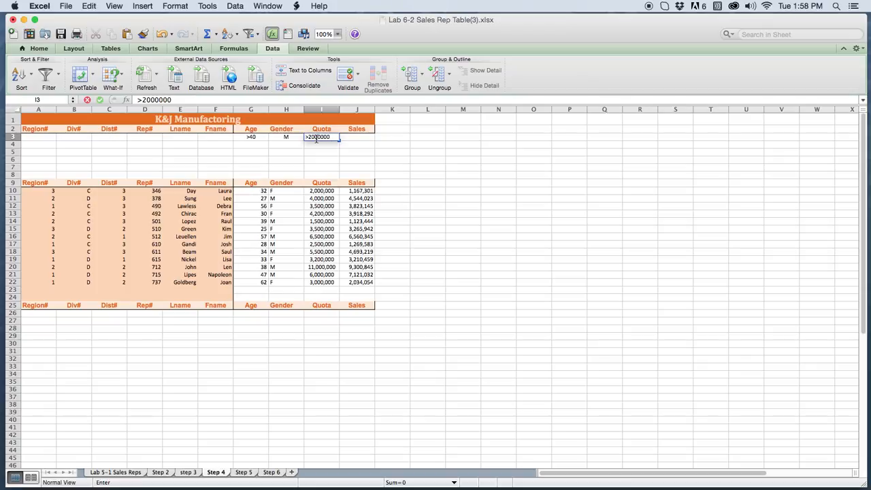
click(420, 158)
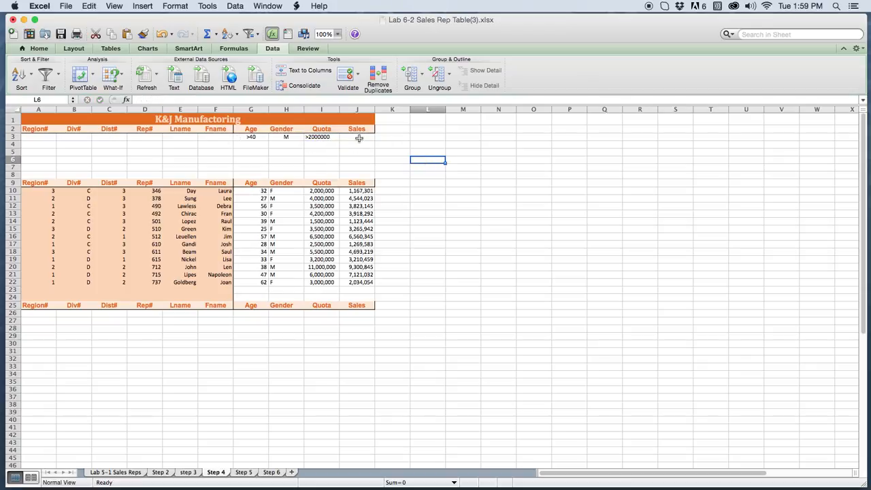
Step: Start an Advanced Filter on the Step 4 sheet that copies to another location, with A9:J22 as the list range
click(57, 73)
click(76, 158)
click(387, 213)
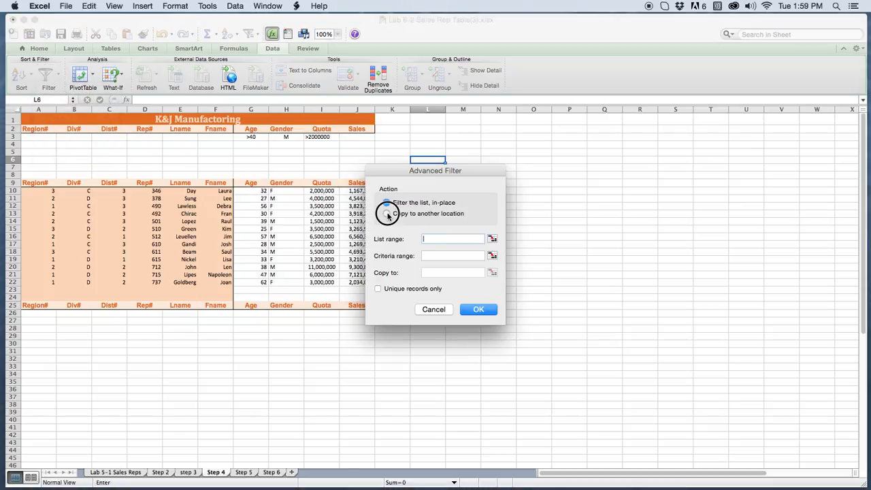
click(493, 239)
drag(24, 184, 358, 282)
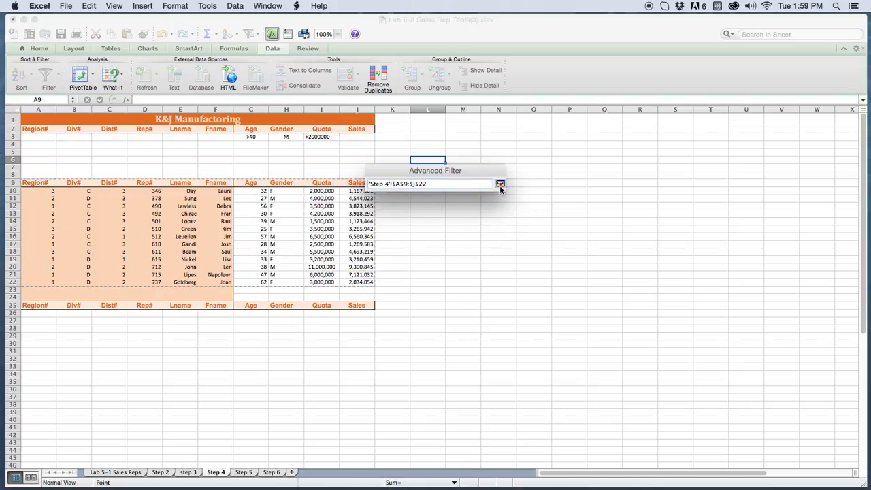
click(501, 185)
Step: Set the Advanced Filter's criteria range to A2:J3 on the Step 4 sheet
click(492, 256)
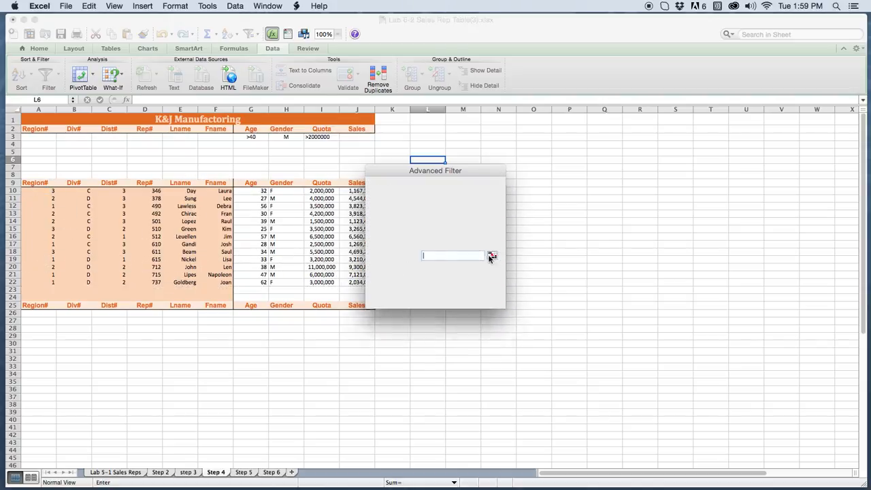
drag(31, 132, 353, 136)
click(500, 184)
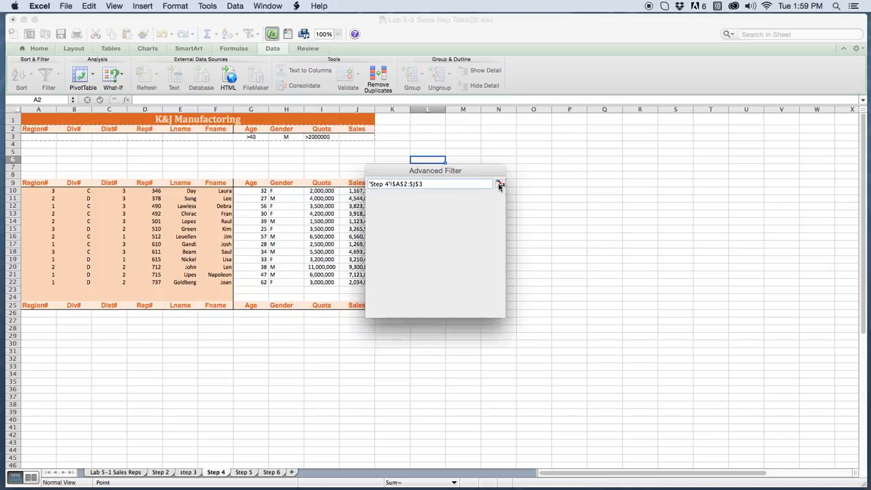
Step: Set the copy-to range to A25:J51 on the Step 4 sheet and run the Advanced Filter
click(492, 272)
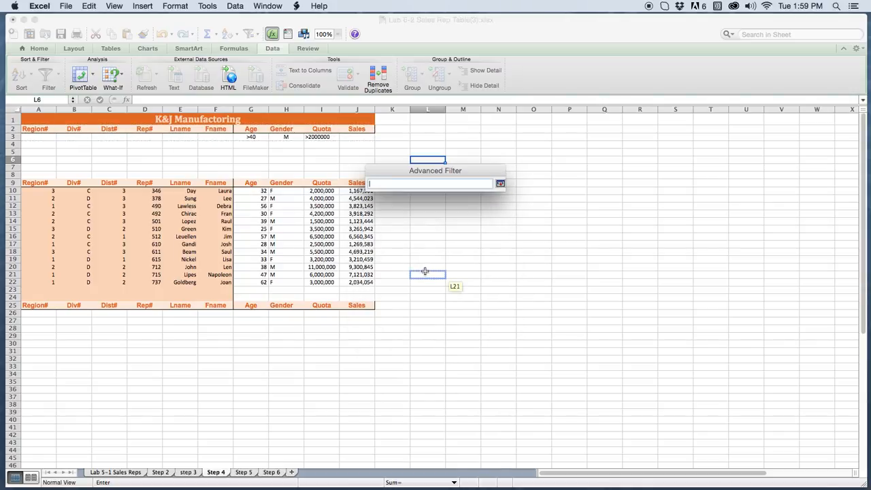
click(501, 185)
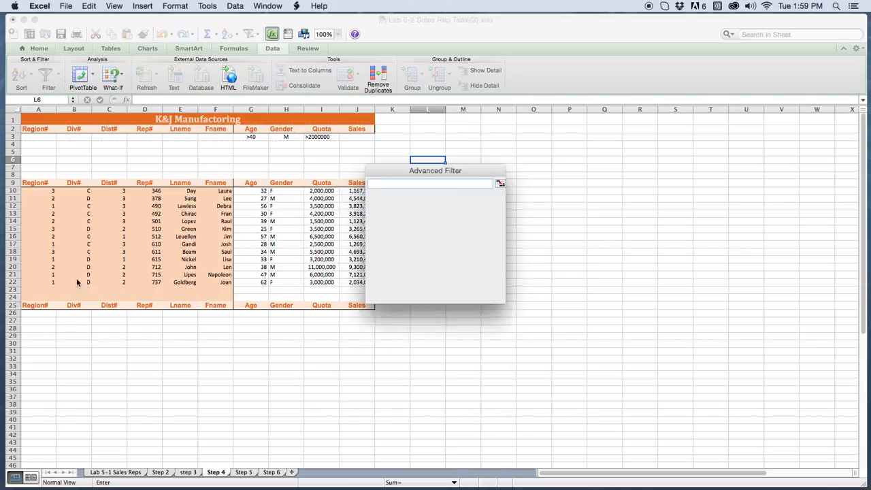
drag(25, 307, 347, 449)
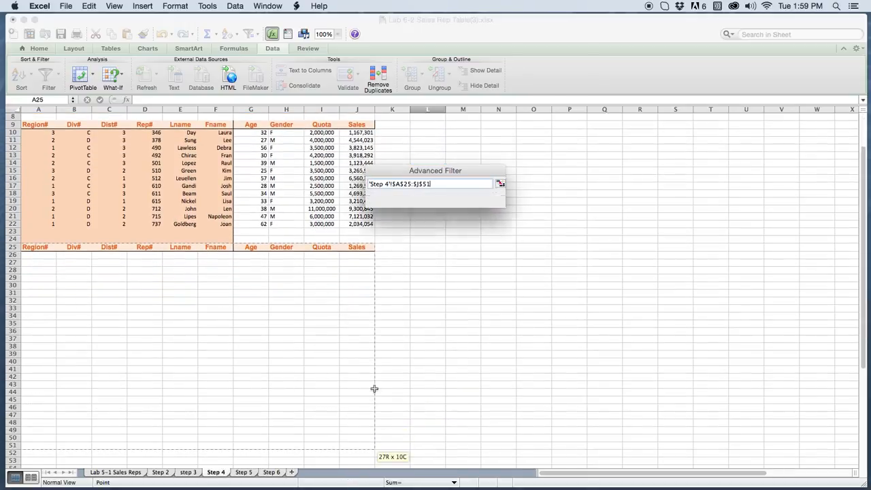
click(501, 184)
click(479, 310)
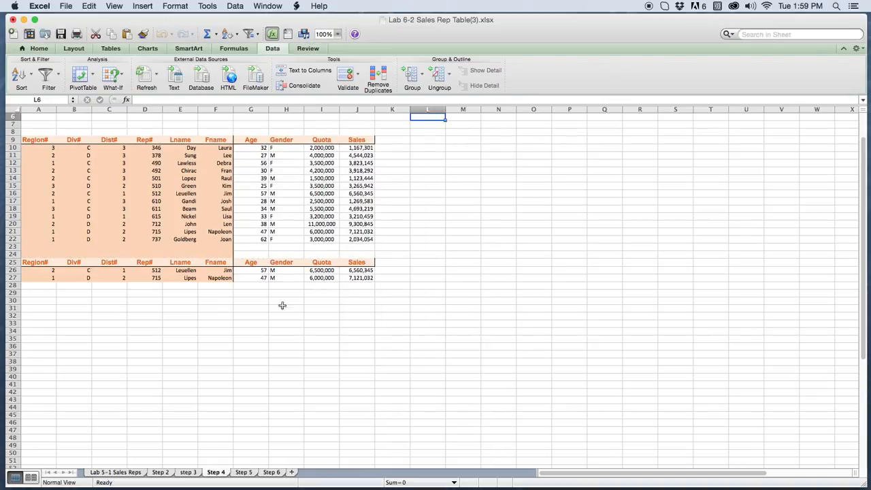
Step: Compare the Age, Gender and Quota values of the extracted records in rows 26 and 27 with the criteria in row 3
click(201, 307)
scroll(263, 312, up, 3)
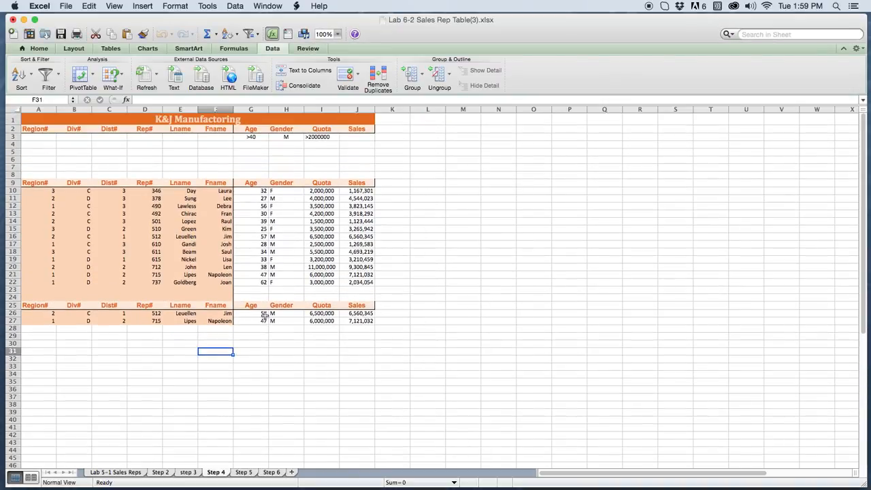
click(253, 137)
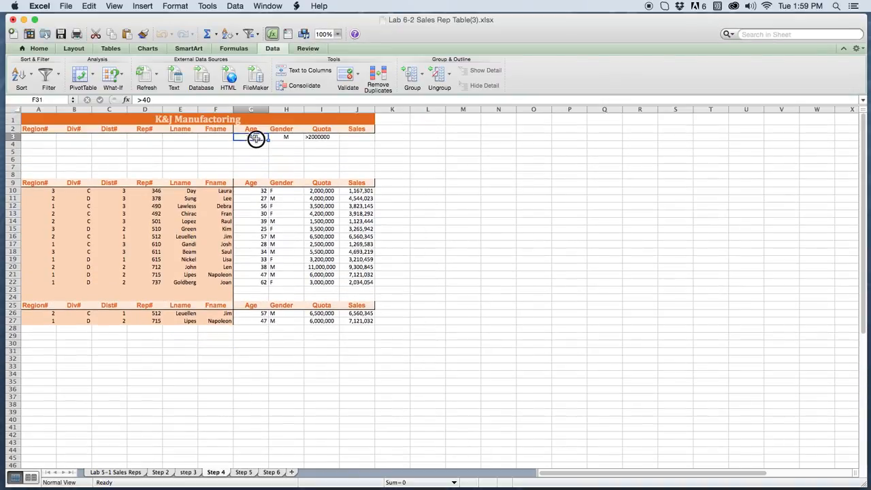
click(291, 136)
click(260, 320)
click(275, 320)
click(279, 314)
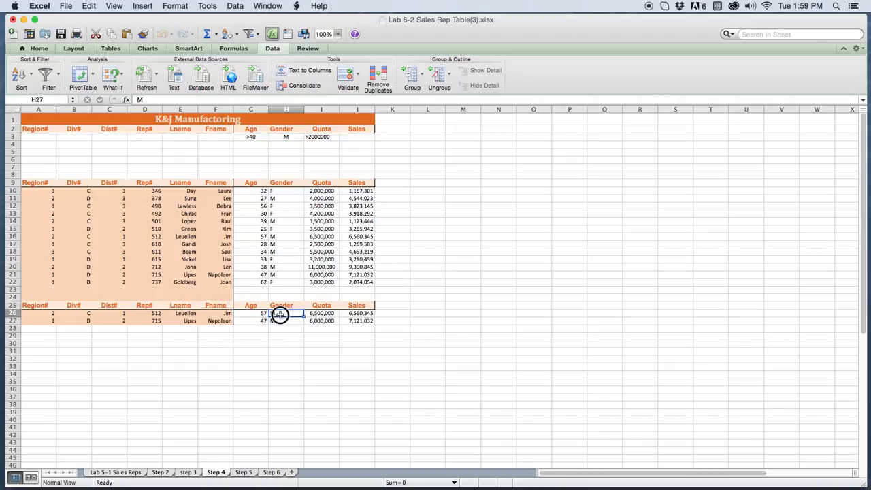
click(320, 313)
click(318, 321)
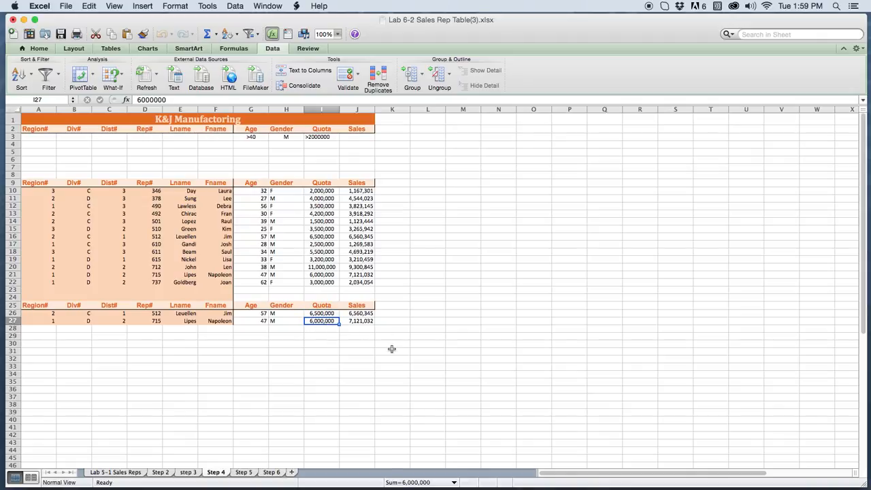
Step: Look over the Step 5 and Step 6 sheets with their empty criteria rows, and return to the Step 4 sheet
click(244, 473)
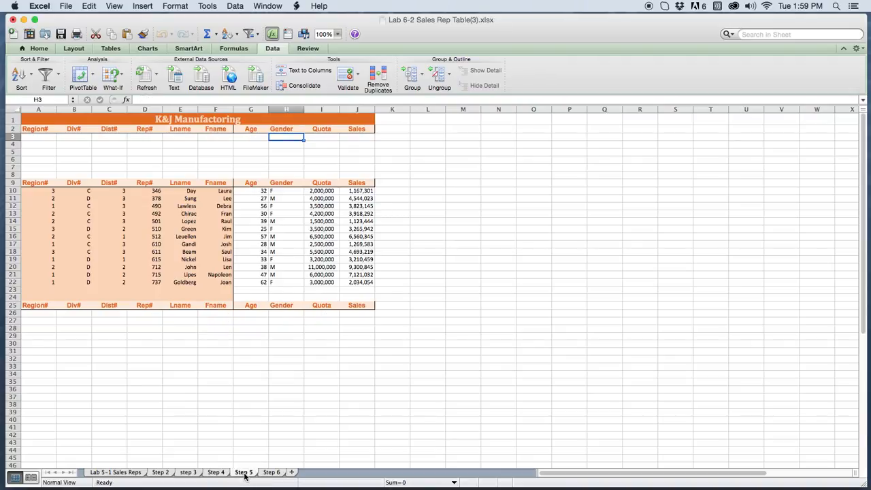
click(155, 143)
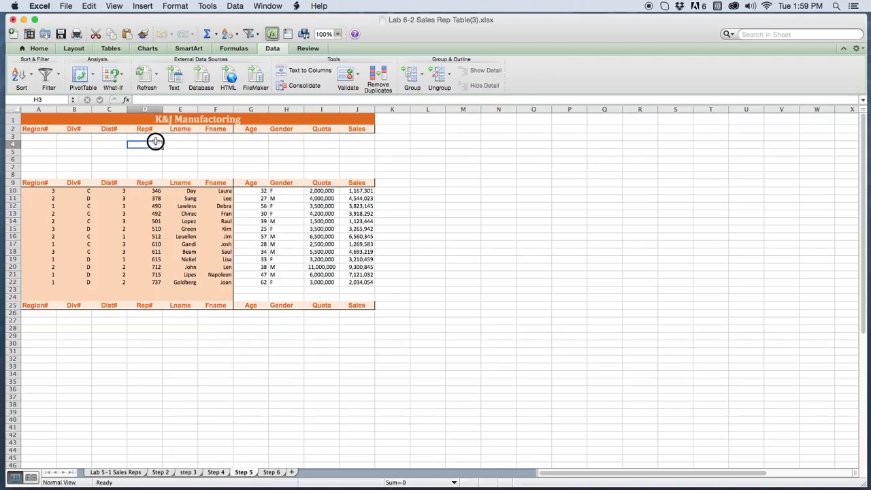
click(272, 473)
click(108, 137)
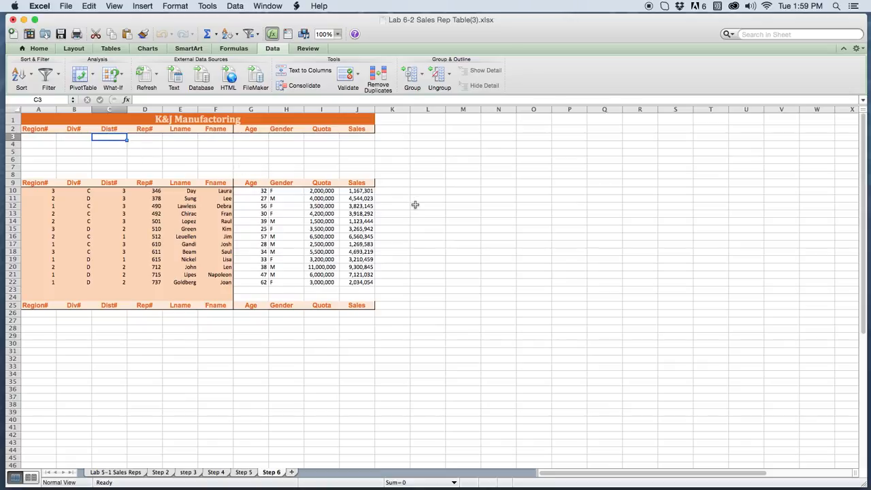
click(217, 473)
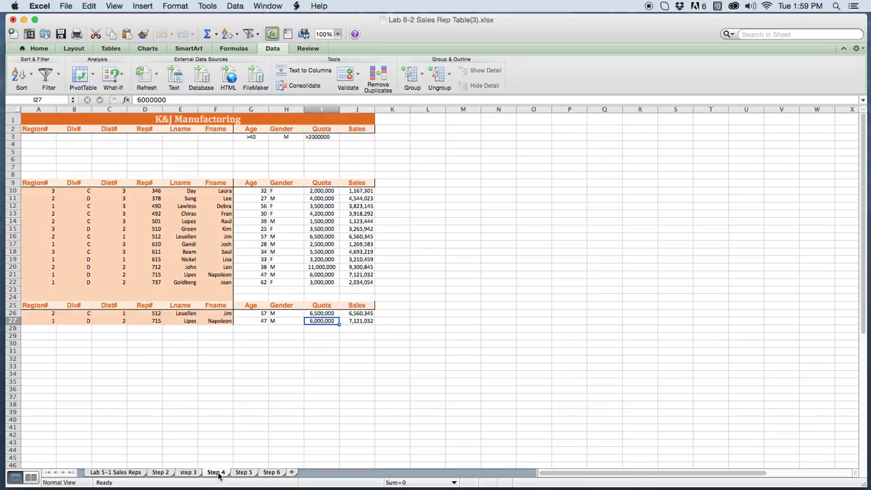